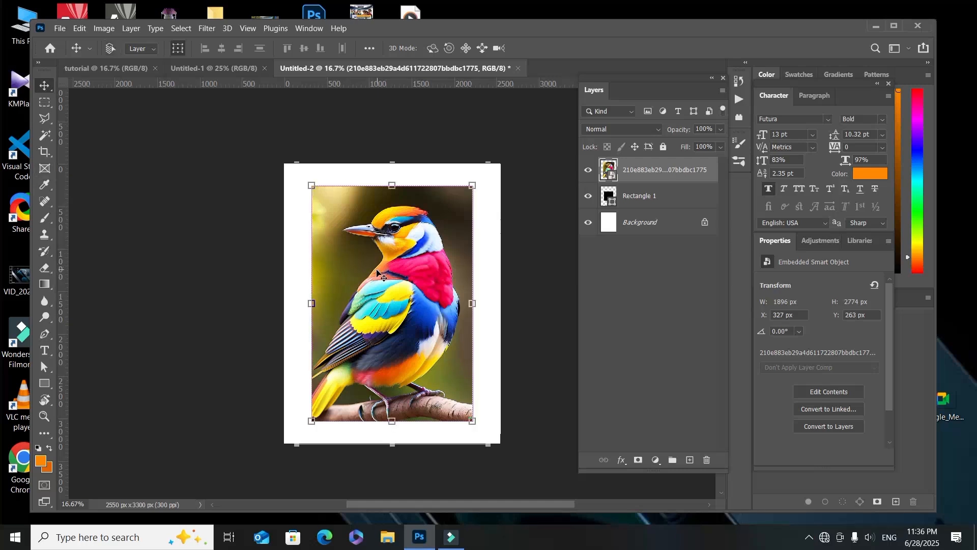
key(ctrl+plus)
key(ctrl+minus)
key(ctrl+plus)
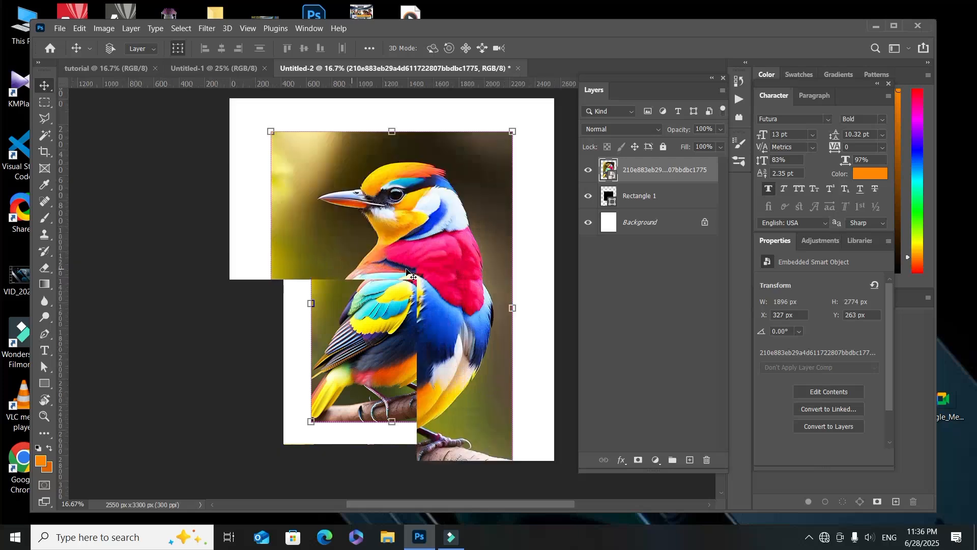
key(ctrl+minus)
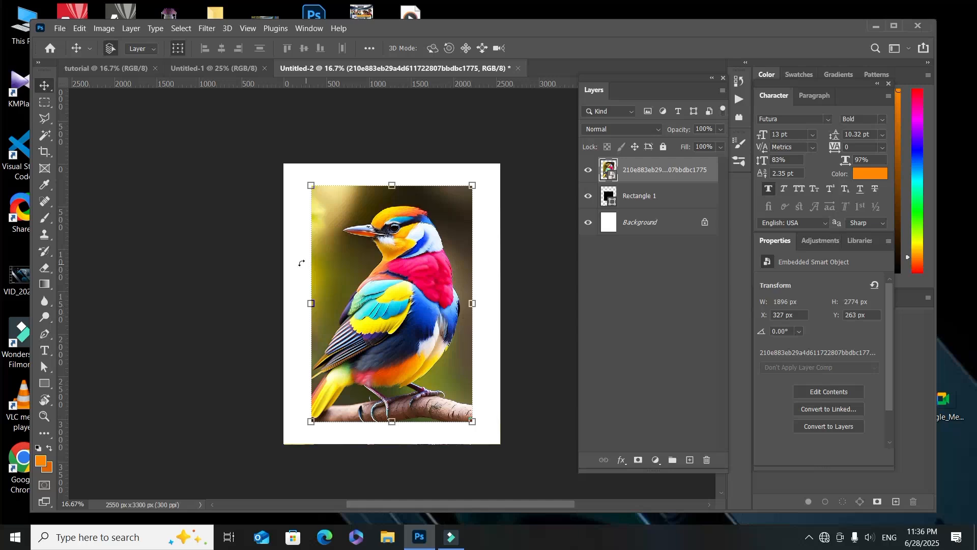
Step: Move the bird picture horizontally to about X 1090 px with the Move tool, partly off the black rectangle
click(41, 87)
click(386, 275)
drag(351, 279, 408, 307)
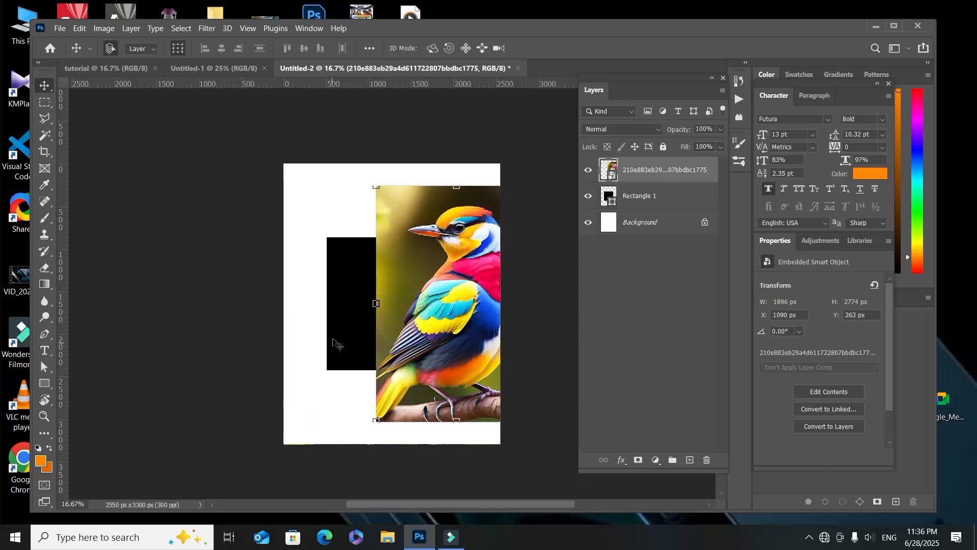
Step: Scale the black rectangle down to about 57% and place it beside the bird picture at about X 217 px, Y 1047 px
click(337, 338)
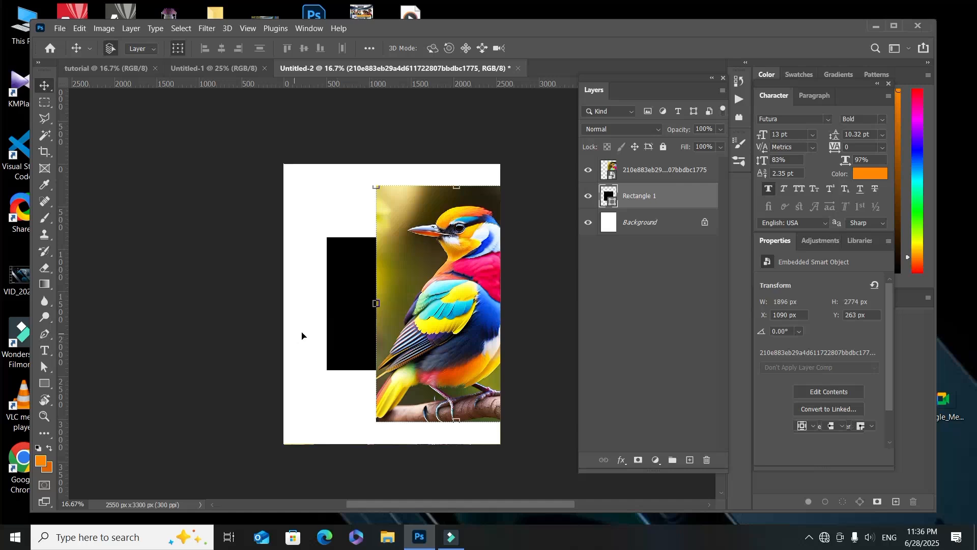
drag(353, 331, 324, 341)
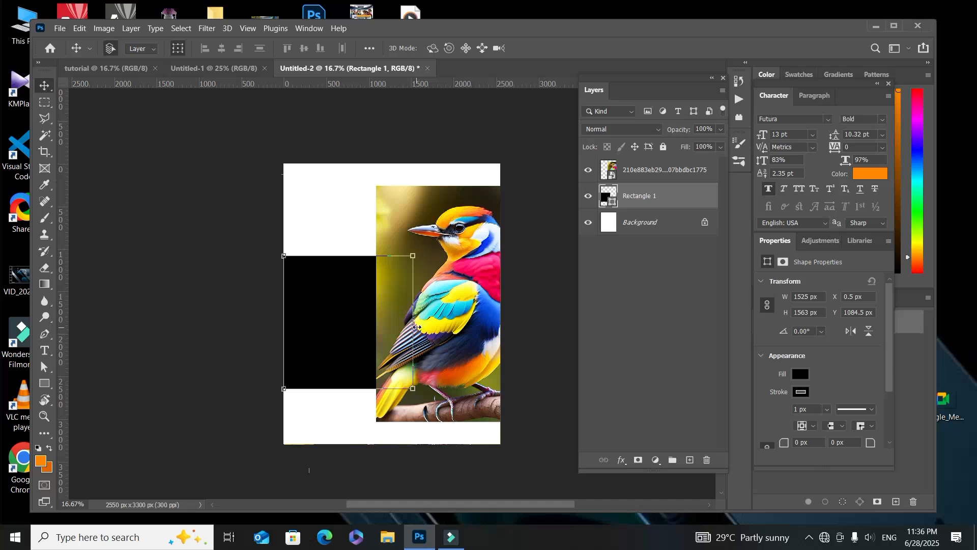
drag(415, 325, 360, 309)
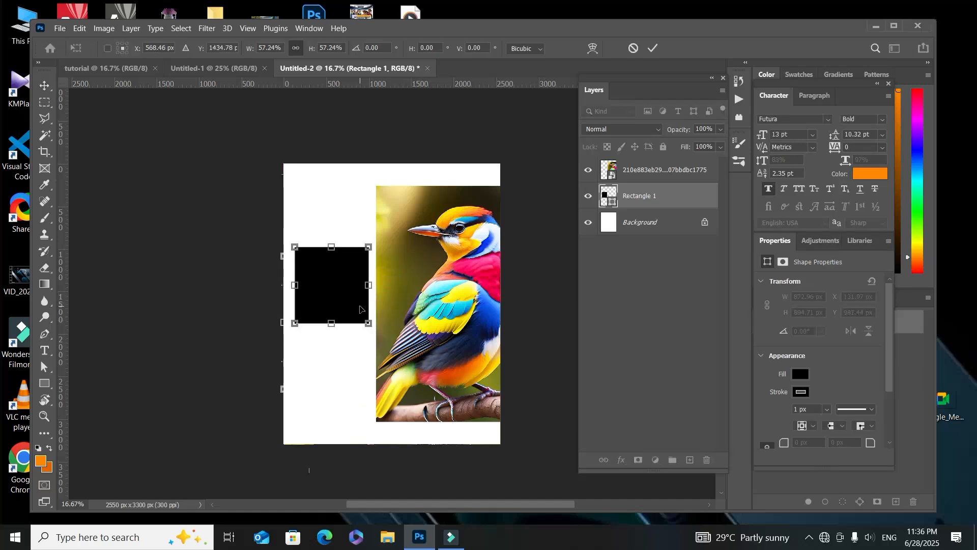
click(42, 84)
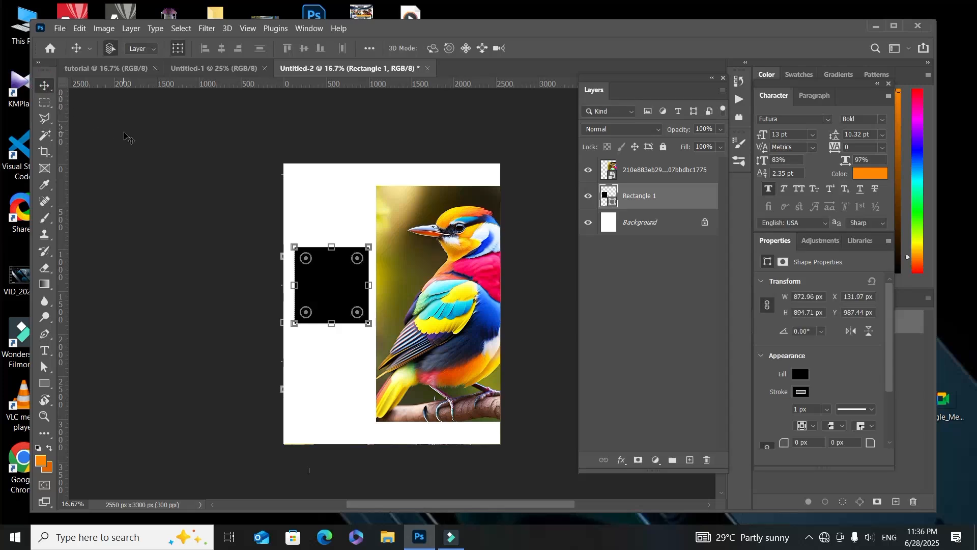
mouse_move(316, 281)
mouse_down()
mouse_move(316, 242)
mouse_move(321, 284)
mouse_up()
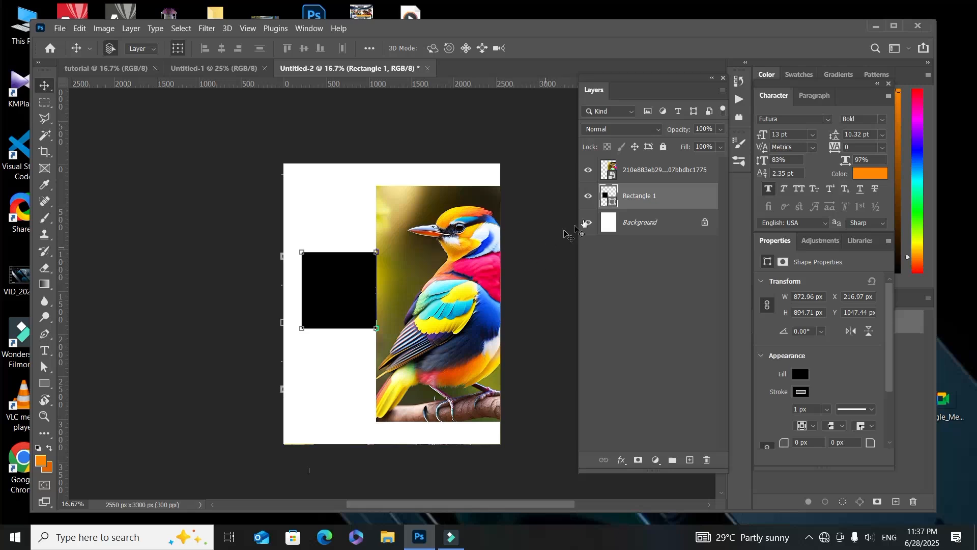
Step: Delete the black rectangle and move the bird picture to about X 468 px, Y 370 px on the white page
key(Delete)
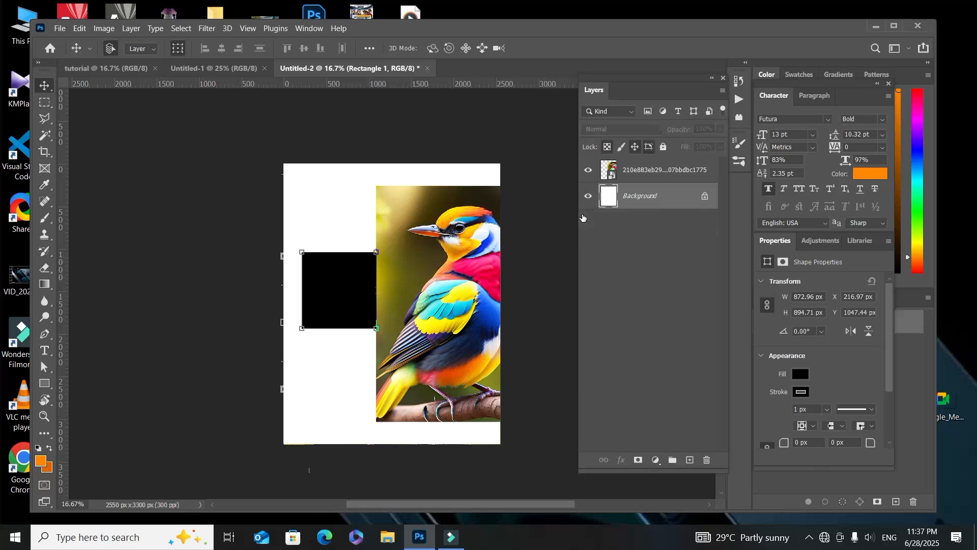
drag(468, 261, 415, 271)
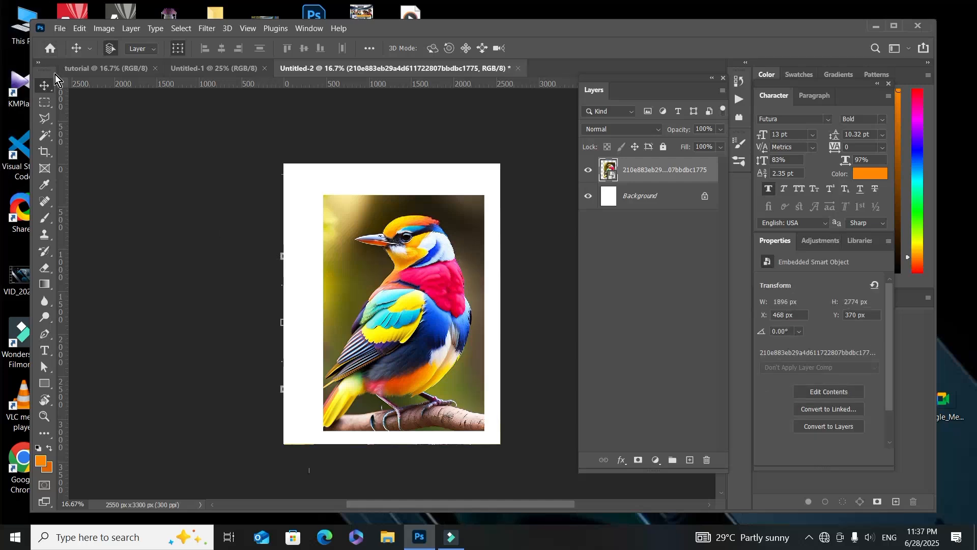
Step: Choose the Rectangular Marquee tool and rasterize the bird picture's layer
click(44, 102)
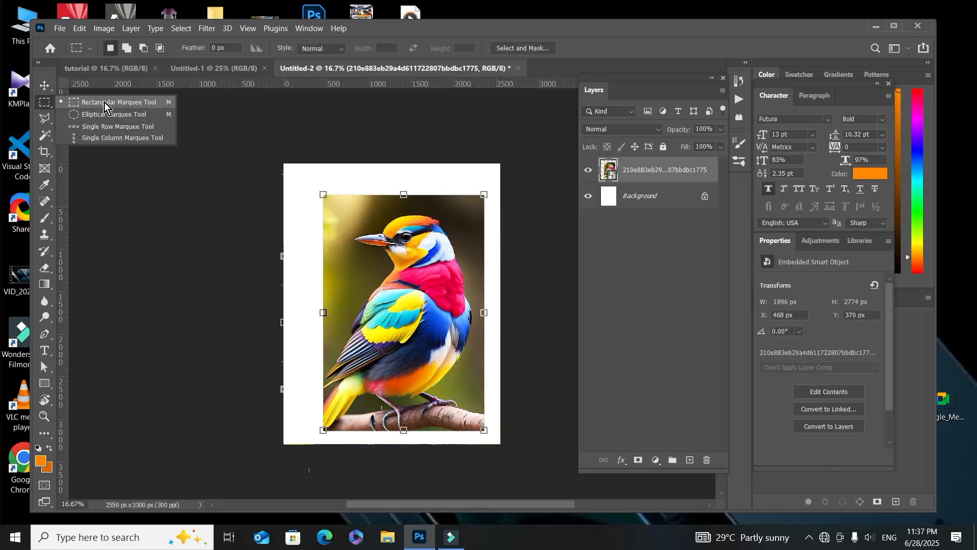
click(109, 102)
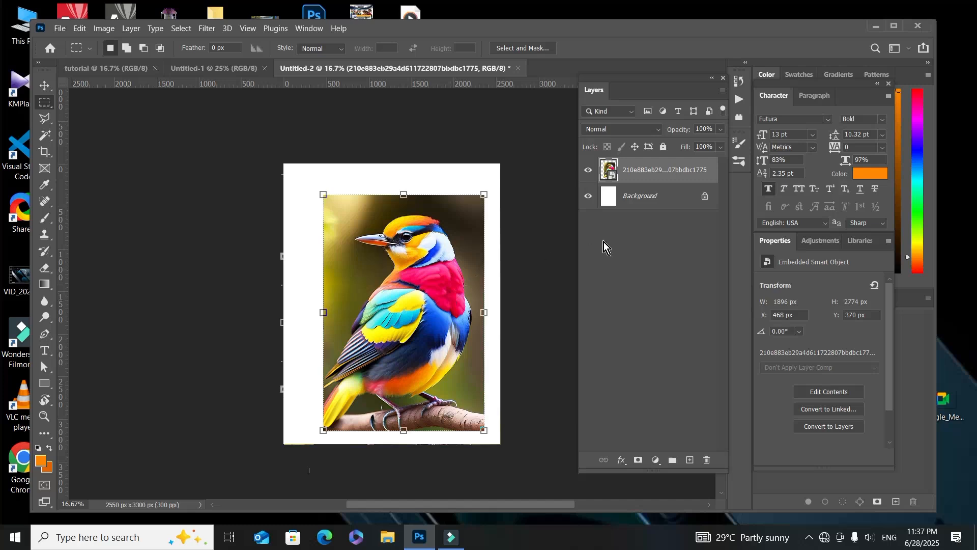
right_click(646, 172)
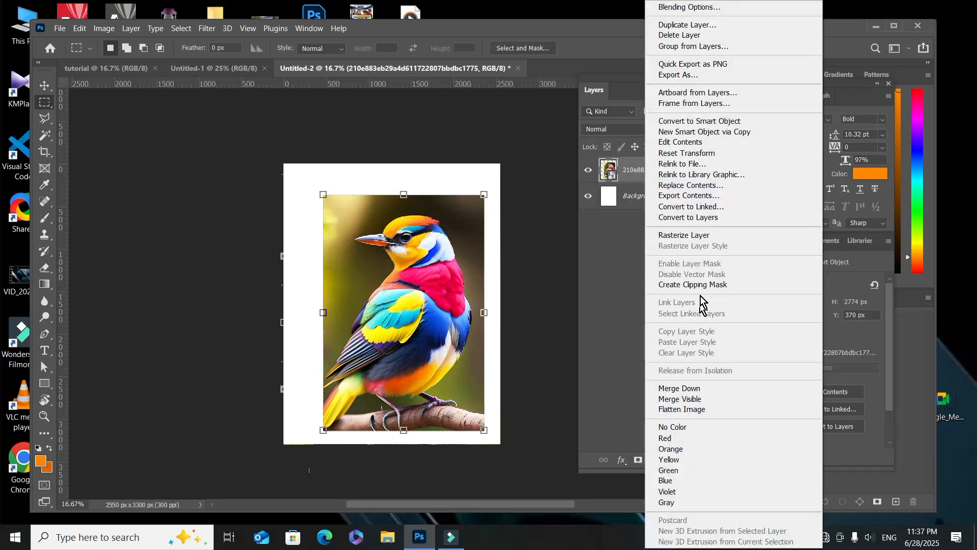
click(731, 235)
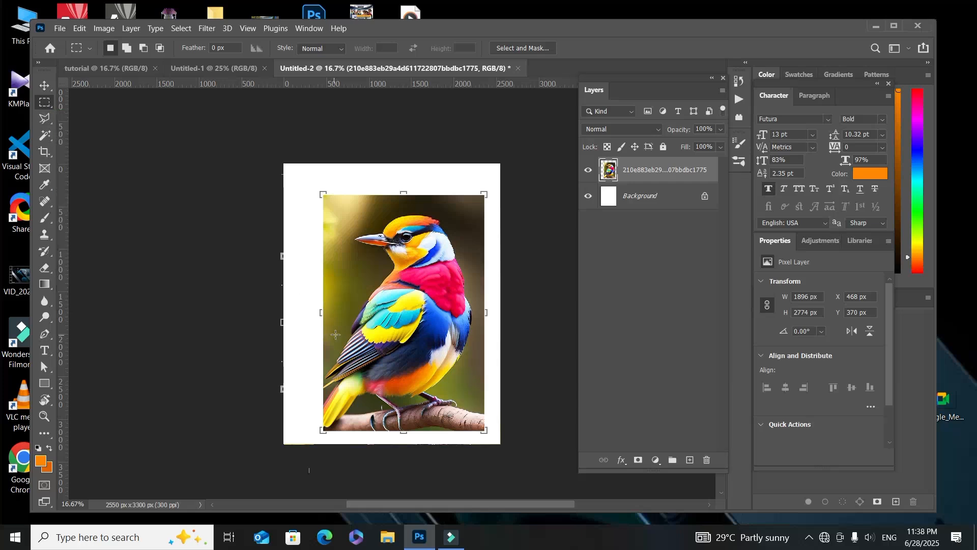
Step: Cut a rectangular area of about 1018 × 1079 px over the bird's wing, undo the cut and deselect
drag(357, 279, 444, 372)
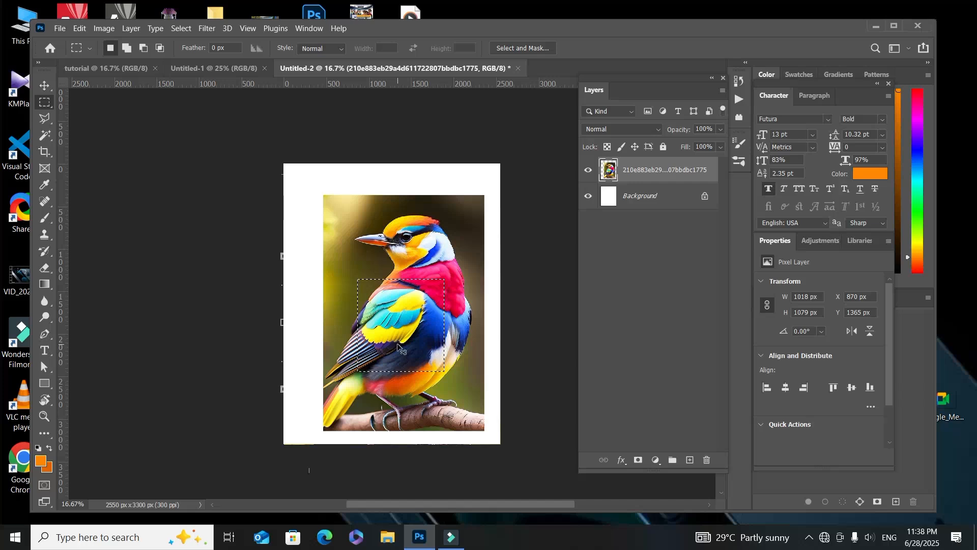
key(ctrl+x)
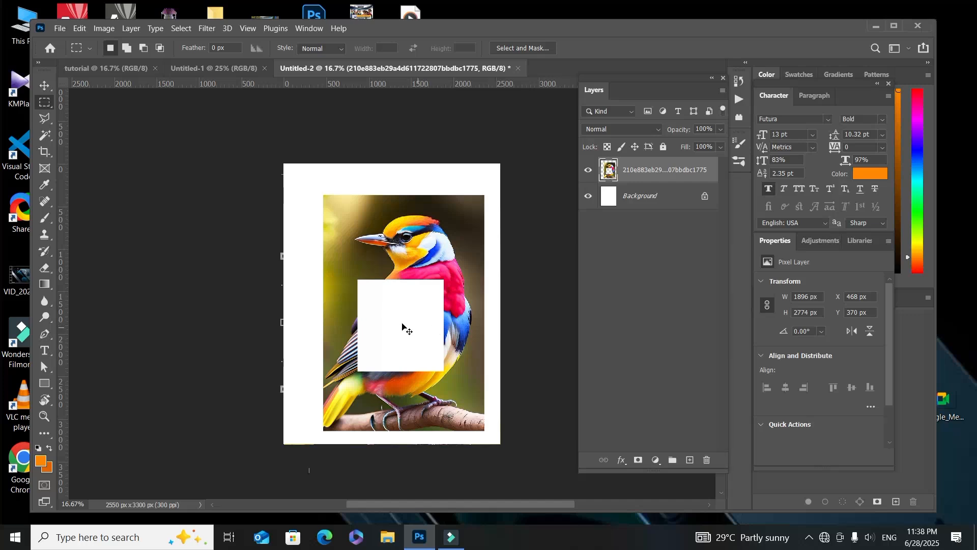
key(ctrl+z)
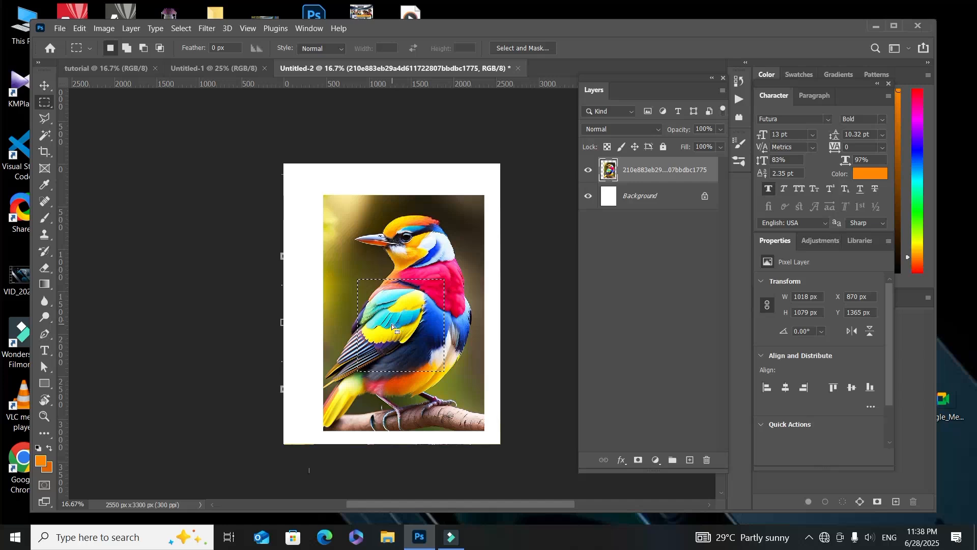
click(422, 321)
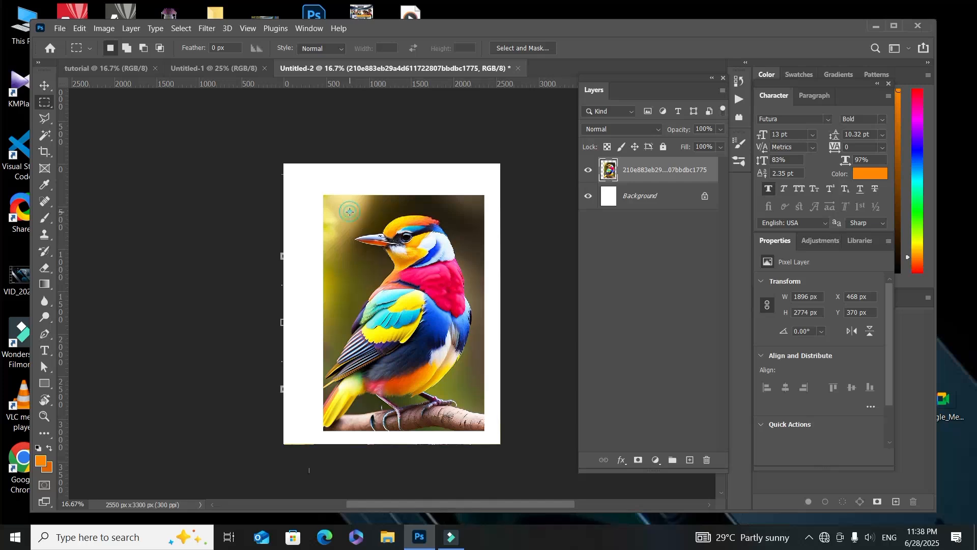
Step: Cut a rectangular area of about 468 × 534 px around the bird's beak, undo the cut and deselect
drag(350, 212, 390, 257)
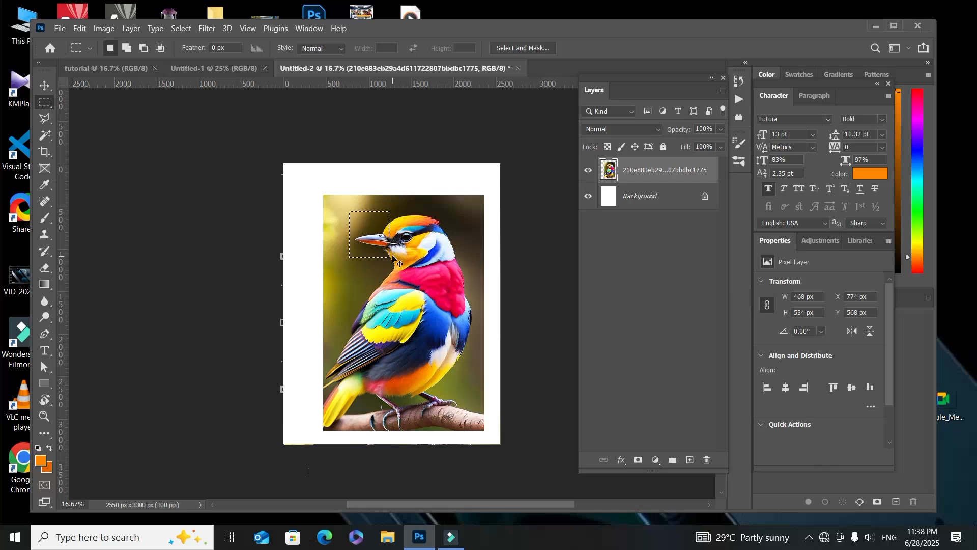
key(Delete)
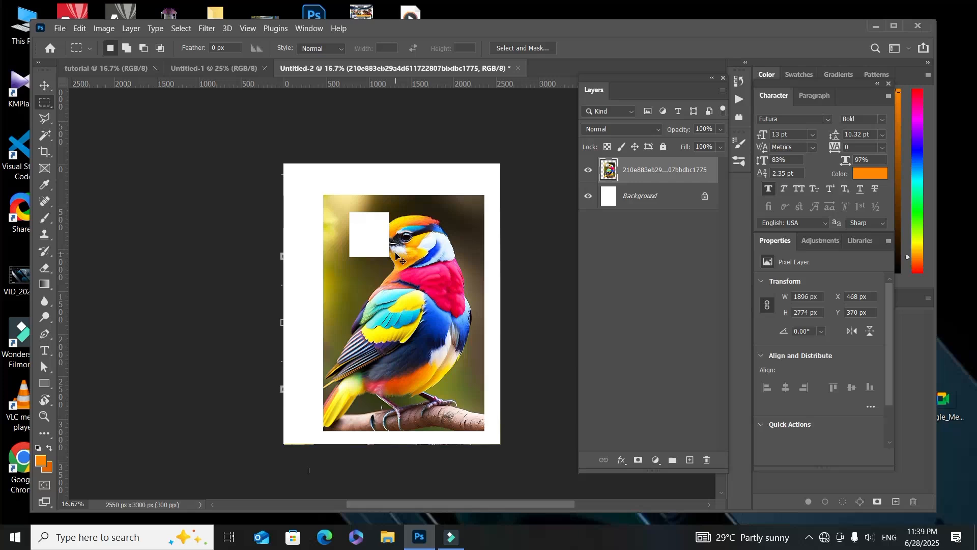
key(ctrl+z)
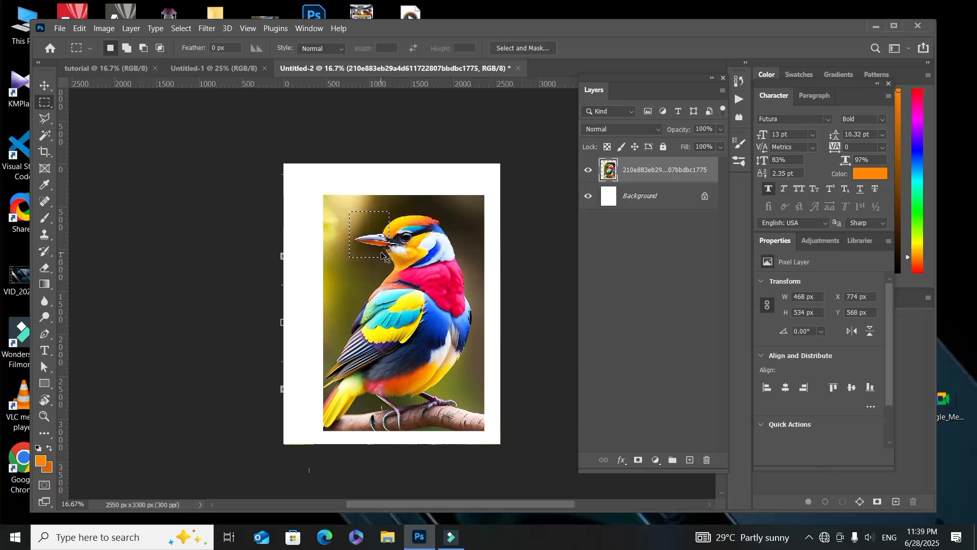
click(382, 253)
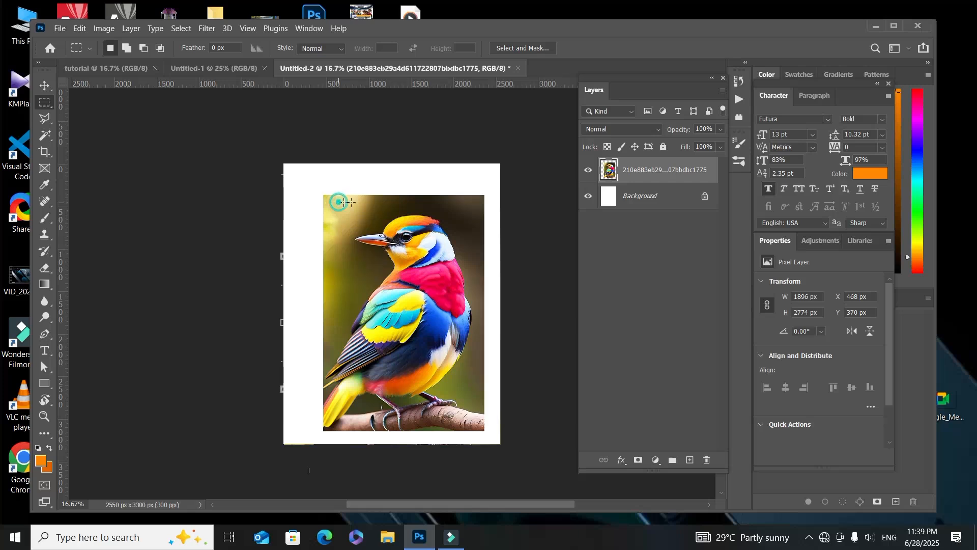
Step: Select a rectangular area of about 1474 × 1002 px around the bird's head and cut it out
drag(338, 202, 435, 222)
drag(456, 244, 464, 283)
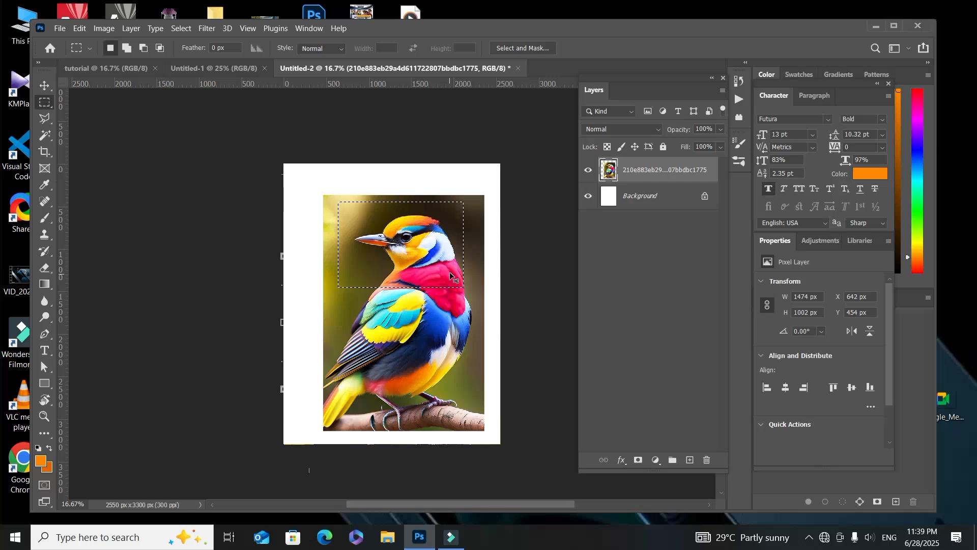
key(Delete)
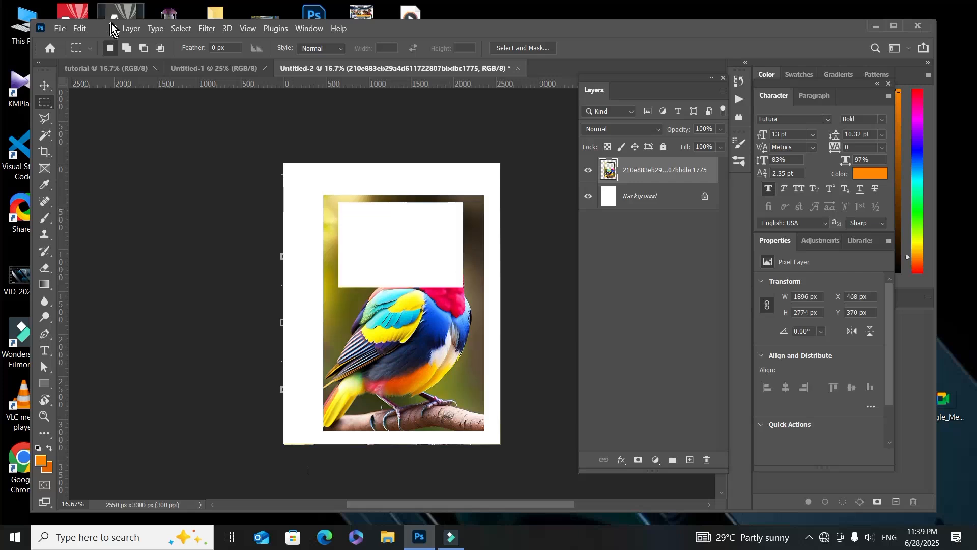
Step: Paste the cut-out head into the Untitled-1 document and move it to about X 957 px, Y 530 px
click(218, 76)
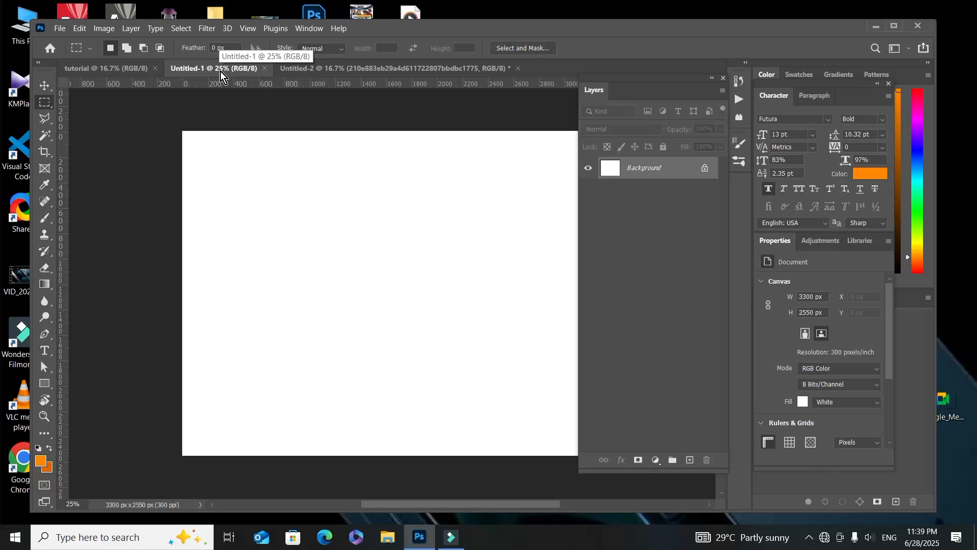
key(ctrl+v)
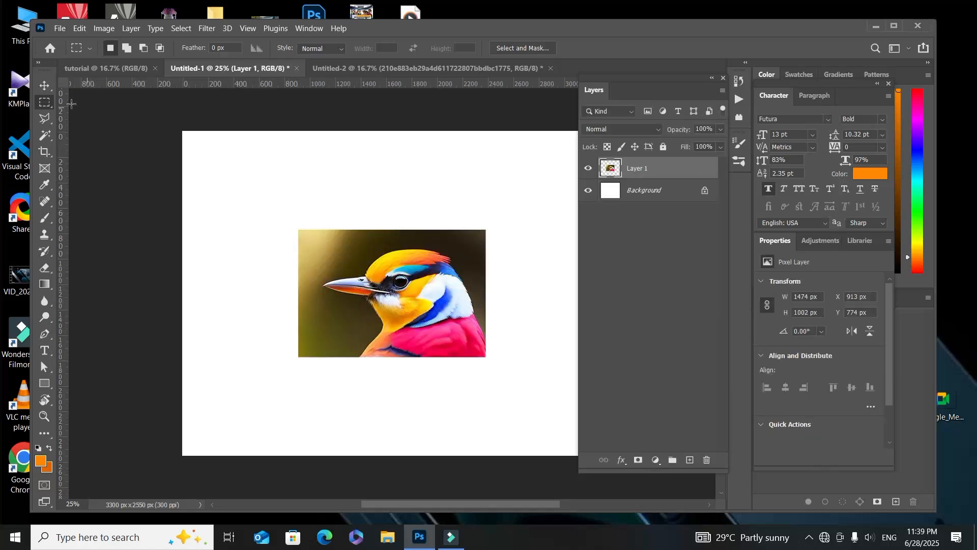
click(45, 86)
drag(401, 307, 407, 271)
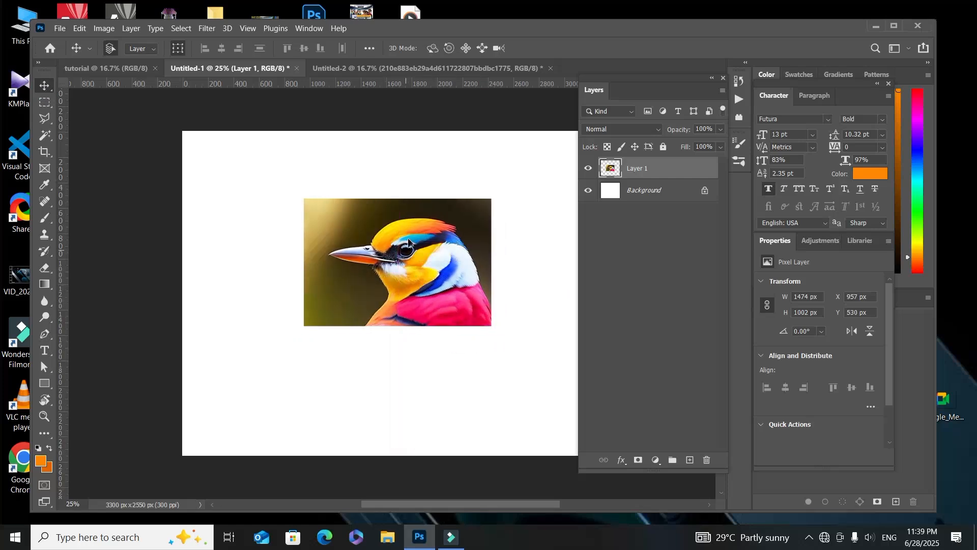
Step: Undo the head cut in the Untitled-2 document, clearing the selection, and shift the bird picture about 24 px left
click(367, 70)
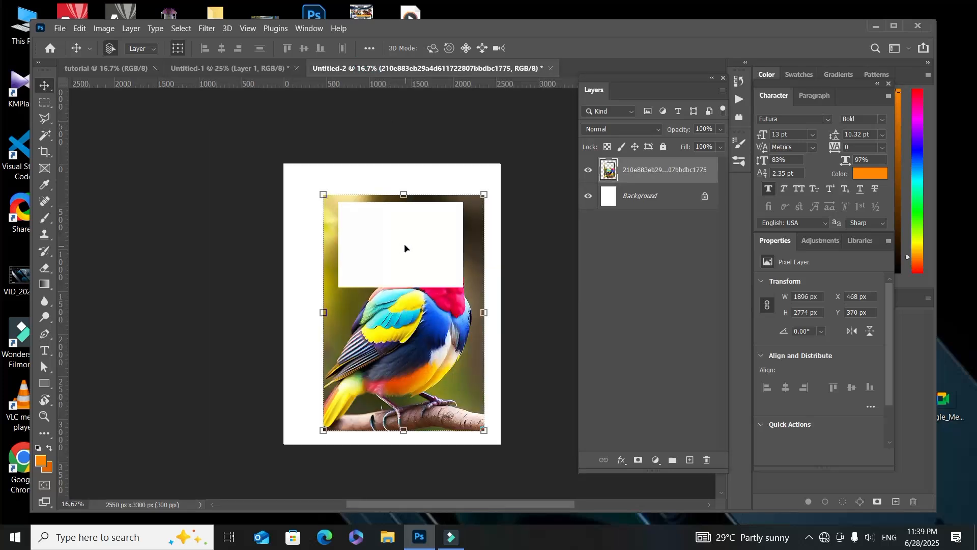
key(ctrl+z)
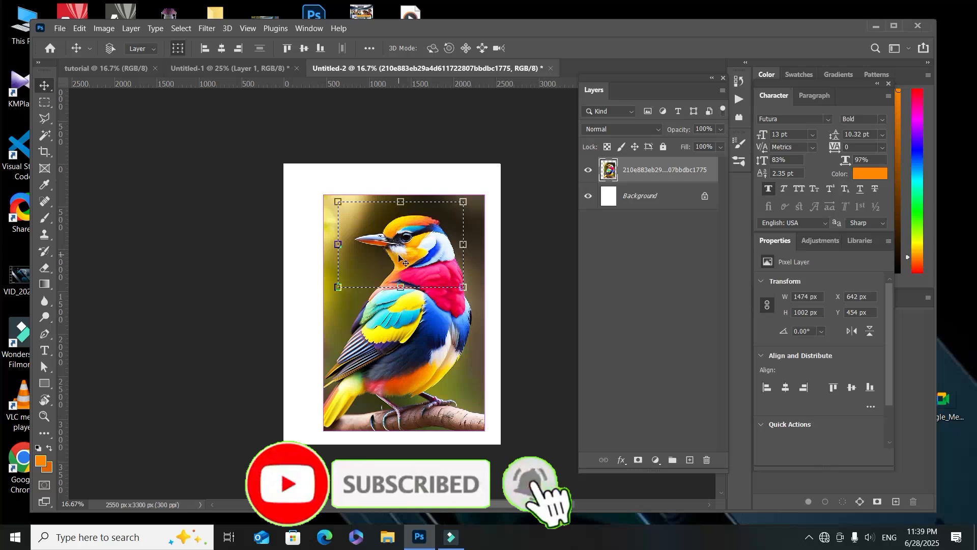
key(ctrl+d)
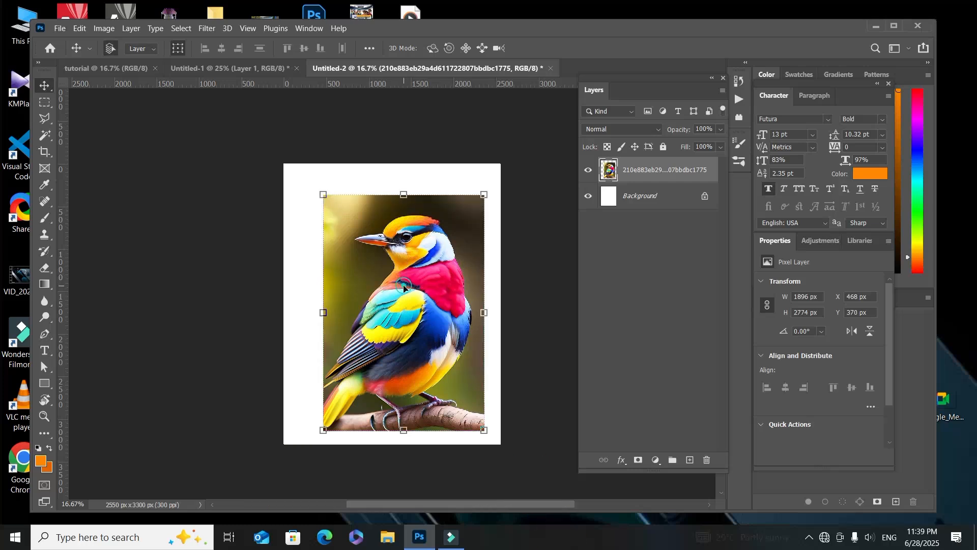
mouse_move(403, 287)
mouse_down()
mouse_move(392, 287)
mouse_move(401, 287)
mouse_up()
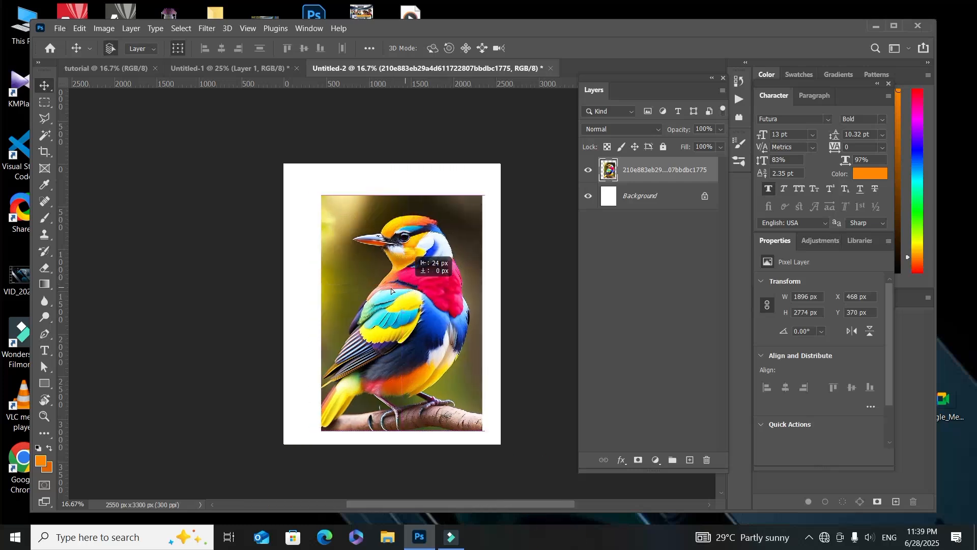
Step: Cut an elliptical area of about 947 × 1001 px out of the bird's chest with the Elliptical Marquee tool
click(45, 107)
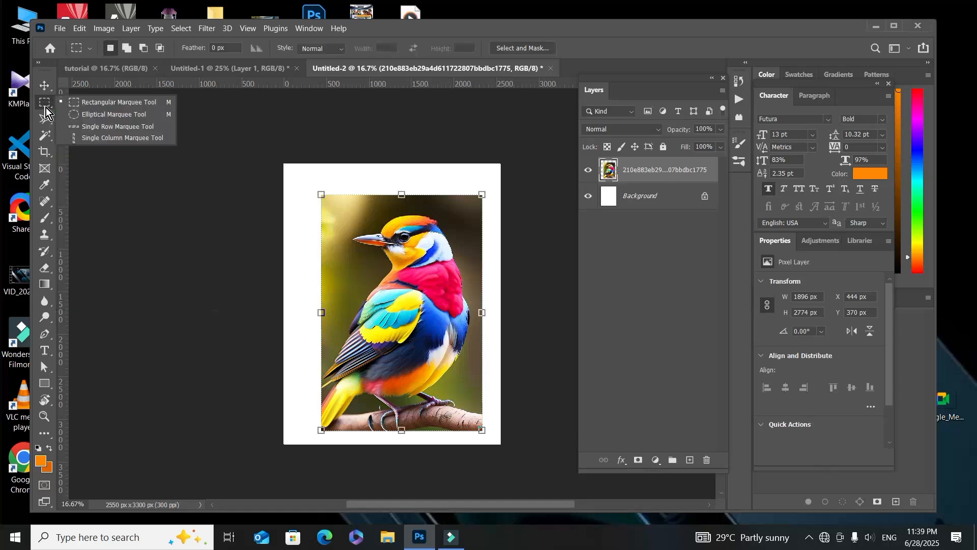
click(107, 116)
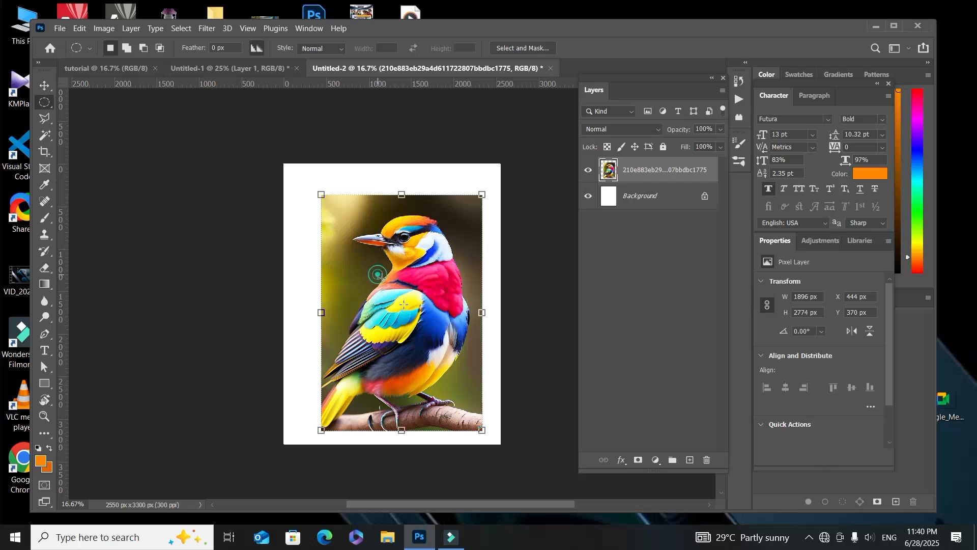
drag(376, 275, 457, 359)
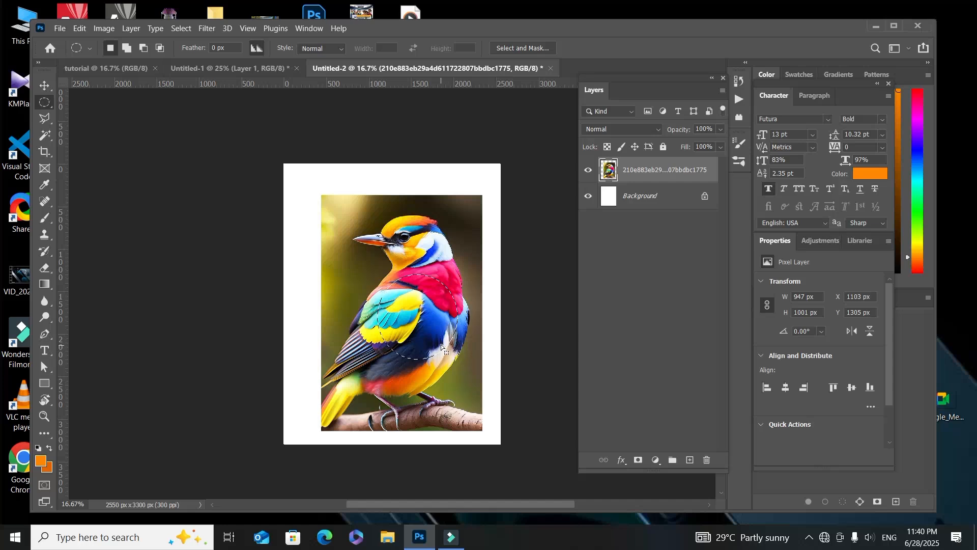
key(Delete)
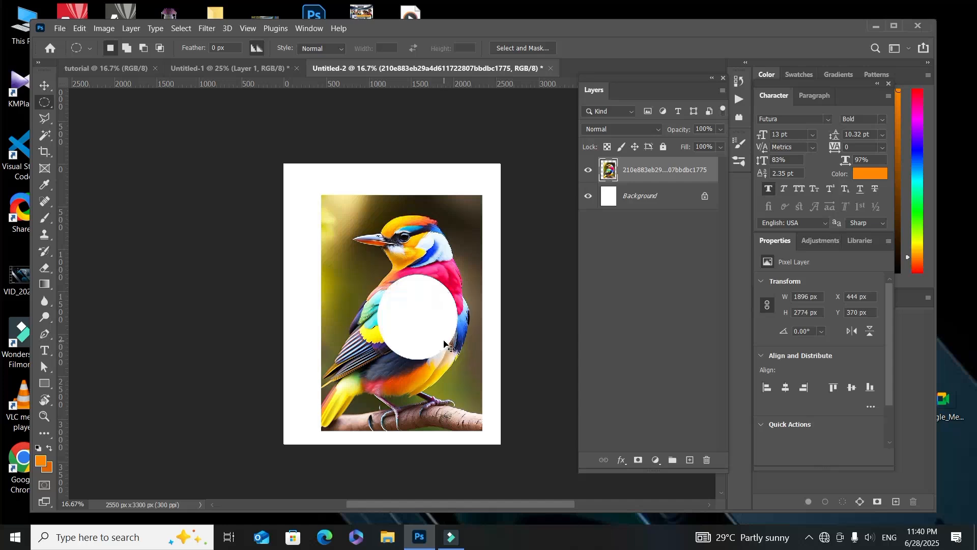
Step: Undo the elliptical cut in the bird's chest and clear the selection
key(ctrl+d)
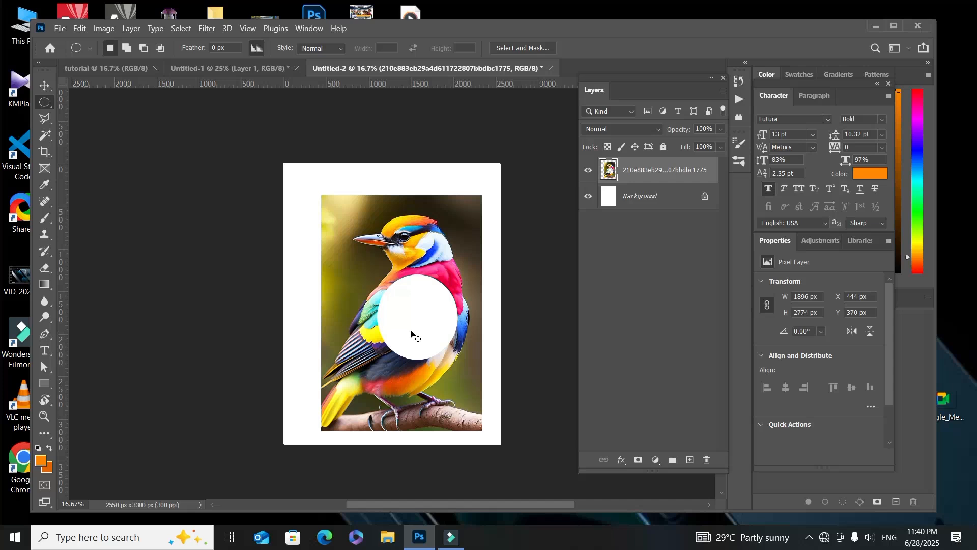
key(ctrl+z)
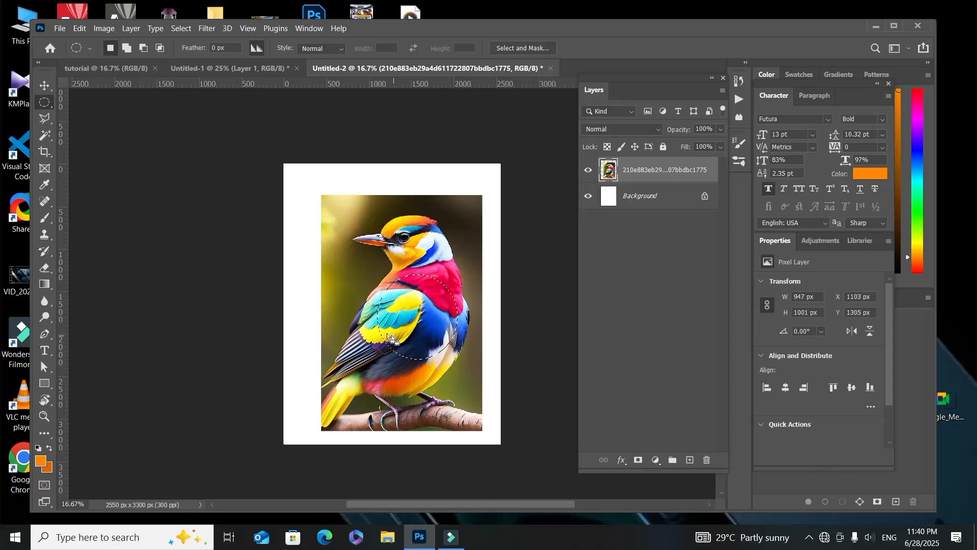
click(426, 336)
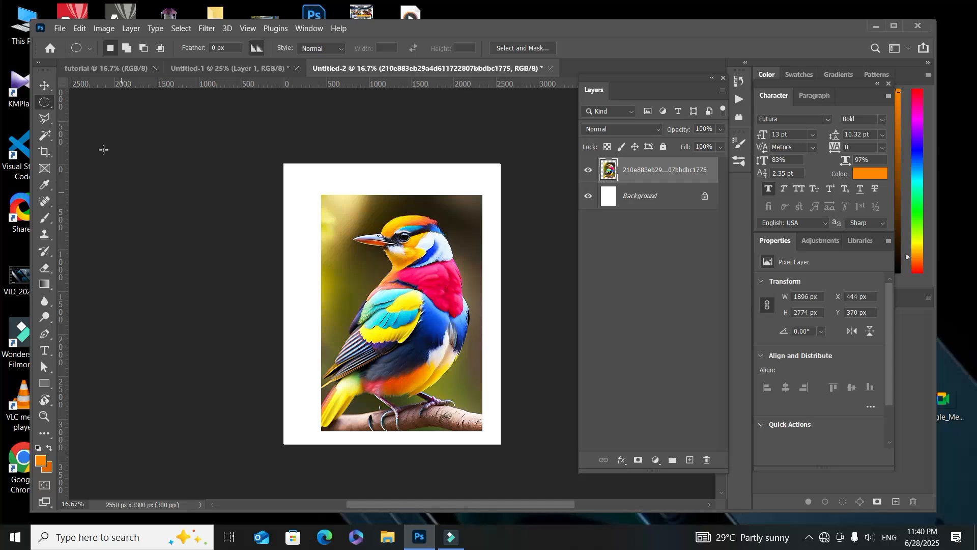
key(ctrl+f)
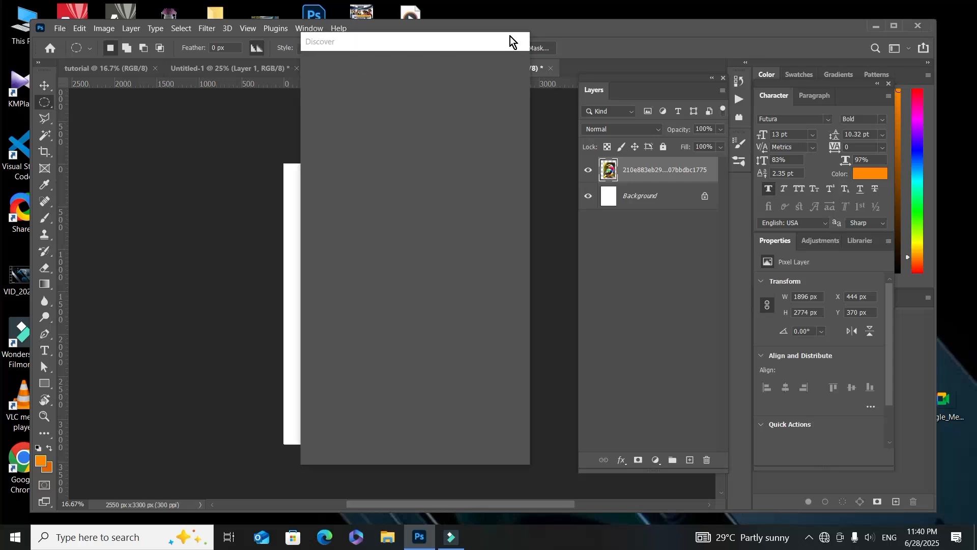
click(519, 41)
Step: Look through the Marquee and Lasso tool variants and switch to the freehand Lasso Tool
right_click(45, 102)
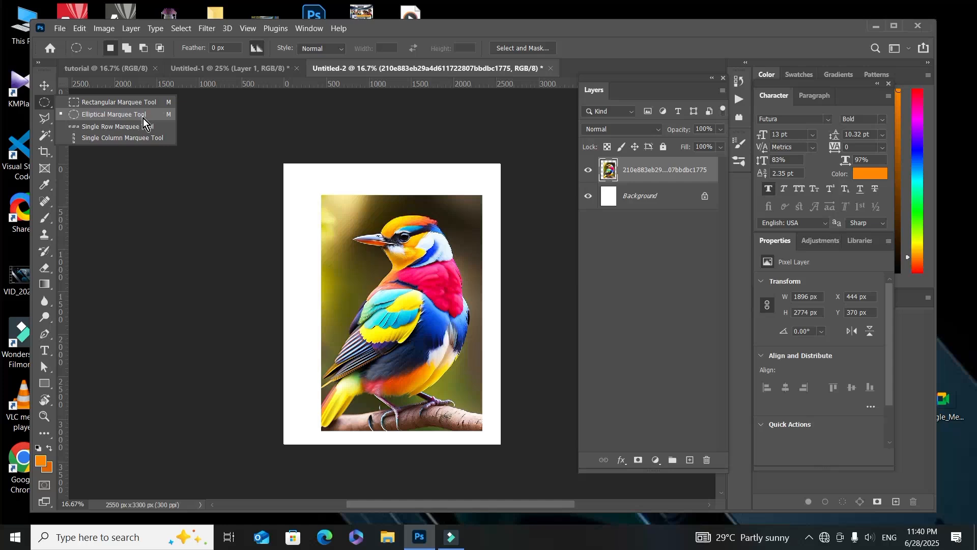
click(47, 120)
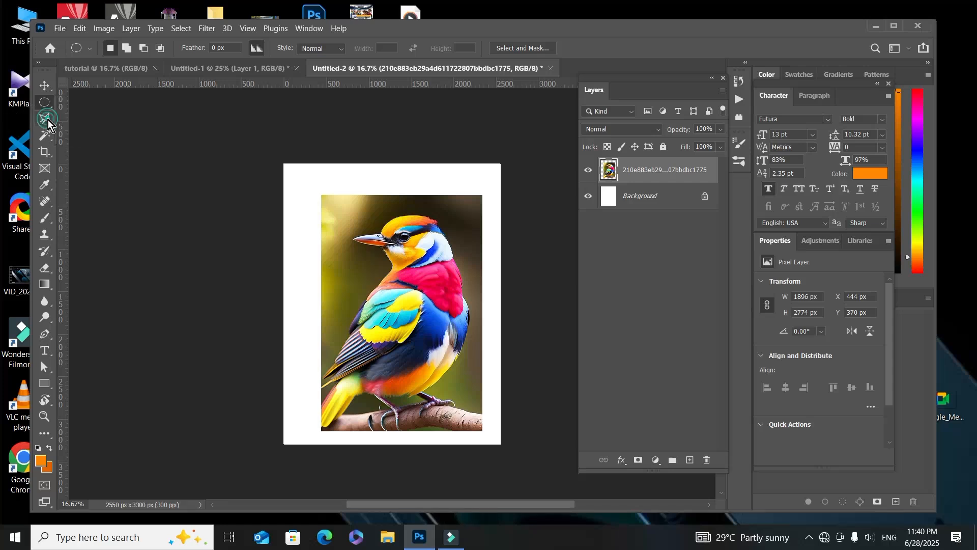
right_click(48, 120)
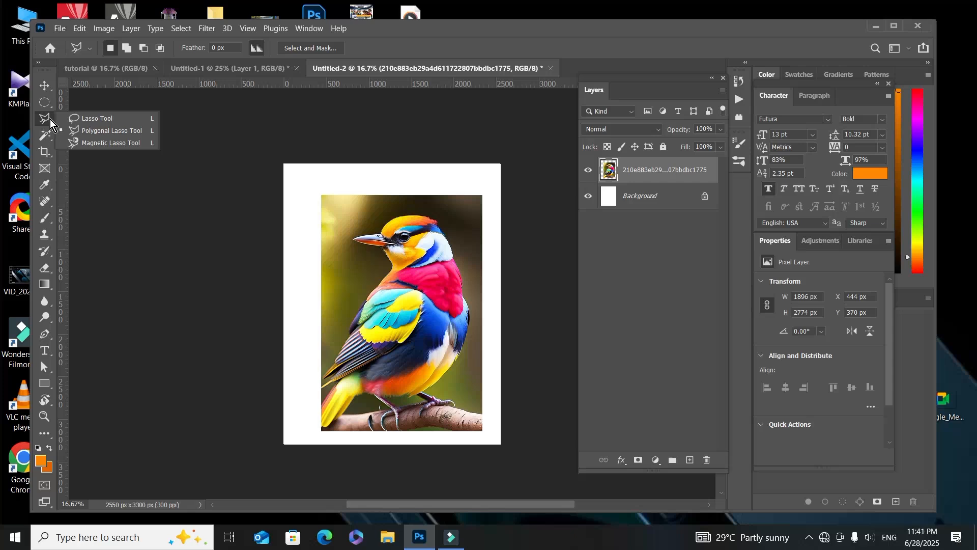
click(50, 119)
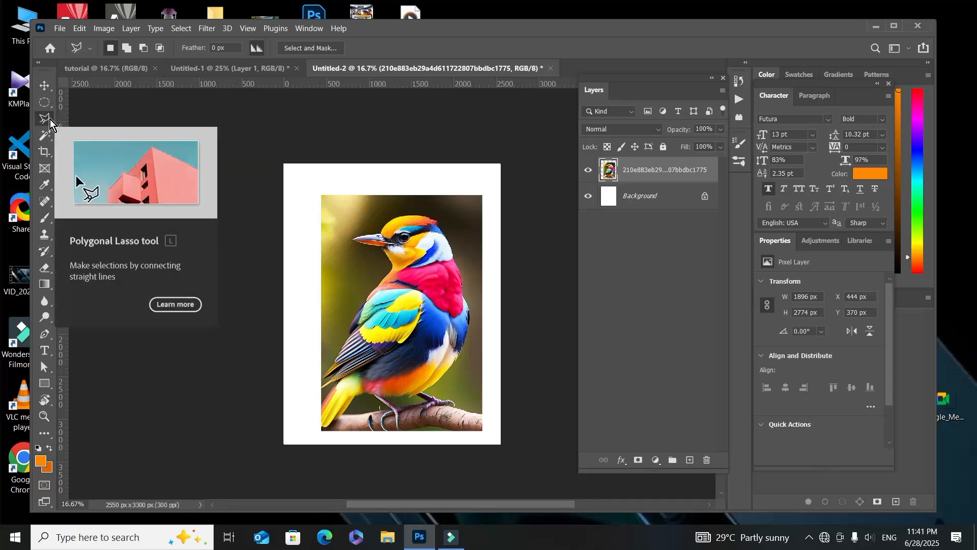
right_click(50, 118)
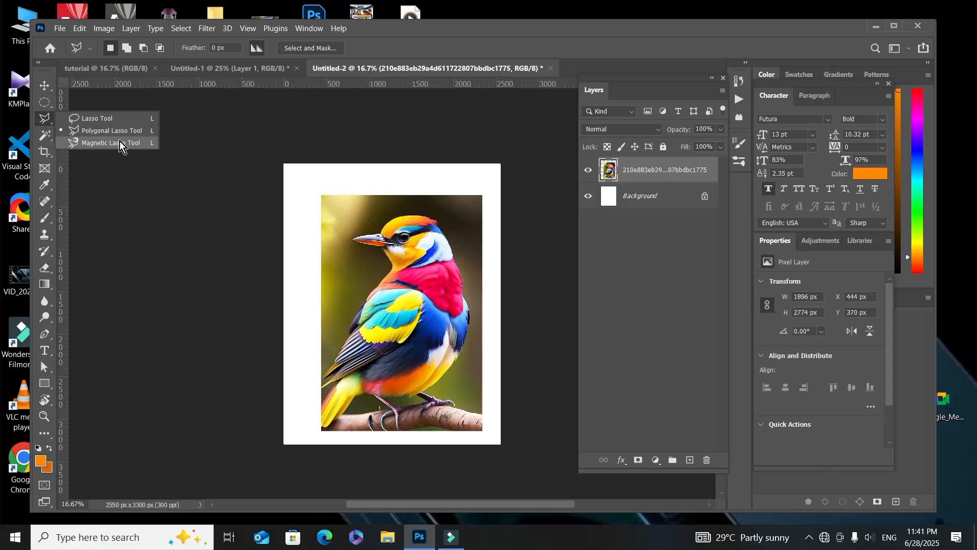
click(102, 119)
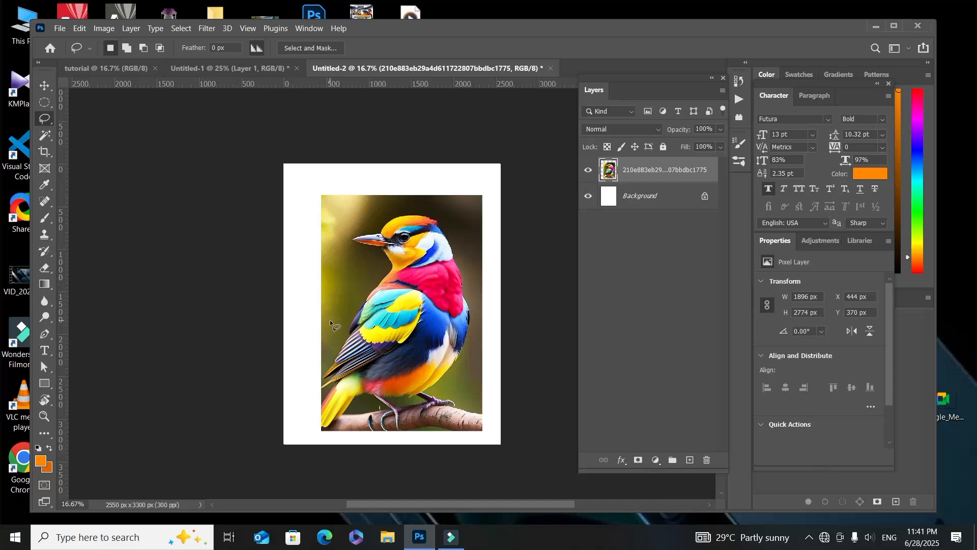
Step: Try to trace the bird's outline from the wing up past the beak with the Lasso Tool, and discard the selection
mouse_move(341, 335)
mouse_down()
mouse_move(392, 268)
mouse_move(382, 249)
mouse_move(354, 238)
mouse_up()
scroll(354, 238, up, 4)
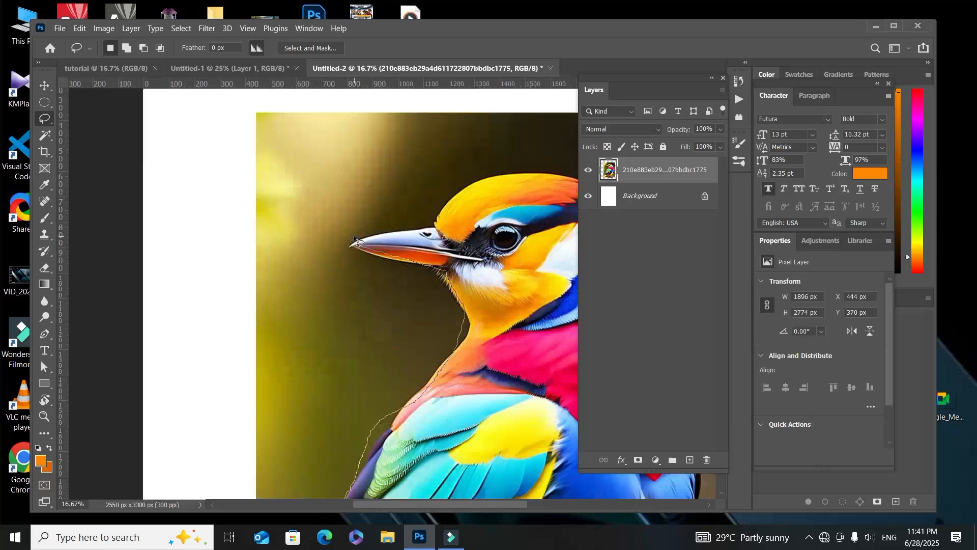
mouse_move(355, 237)
mouse_down()
mouse_move(350, 247)
mouse_move(449, 236)
mouse_move(474, 198)
mouse_move(526, 163)
mouse_up()
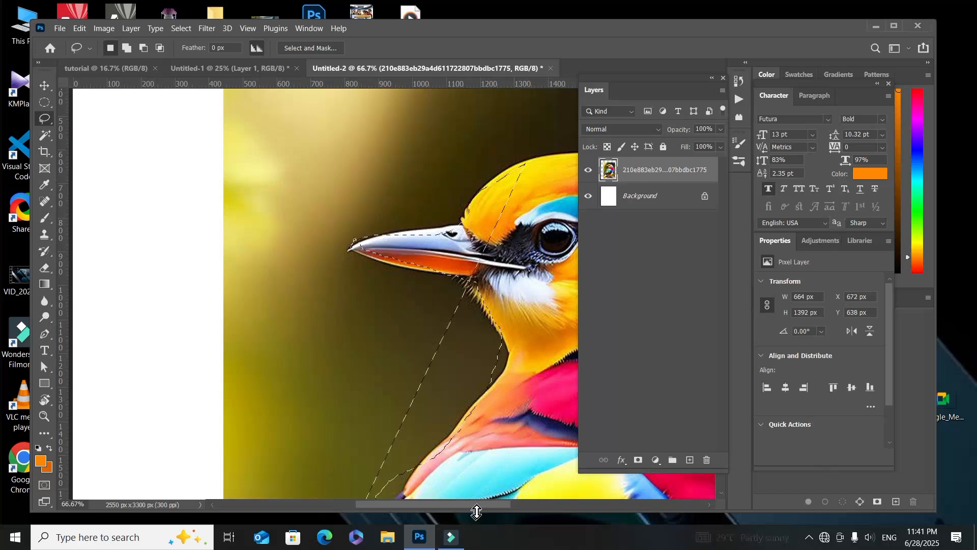
drag(477, 507, 510, 507)
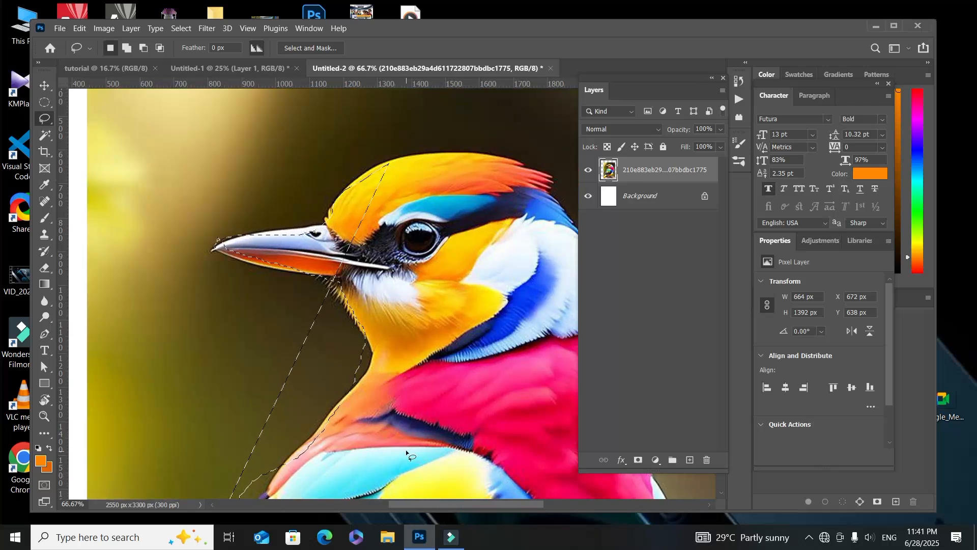
key(ctrl+d)
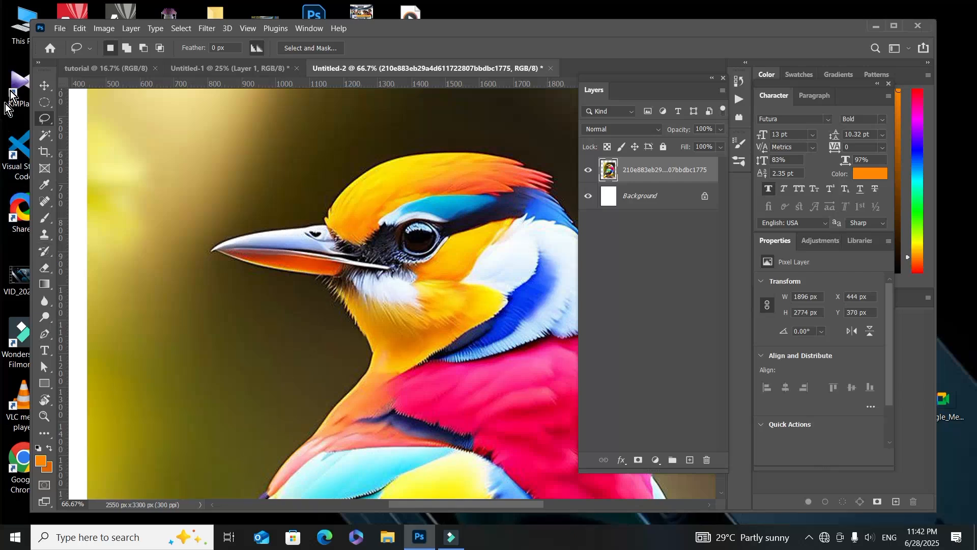
Step: Cut the beak out of the bird picture with a freehand lasso selection of about 423 × 170 px
right_click(45, 116)
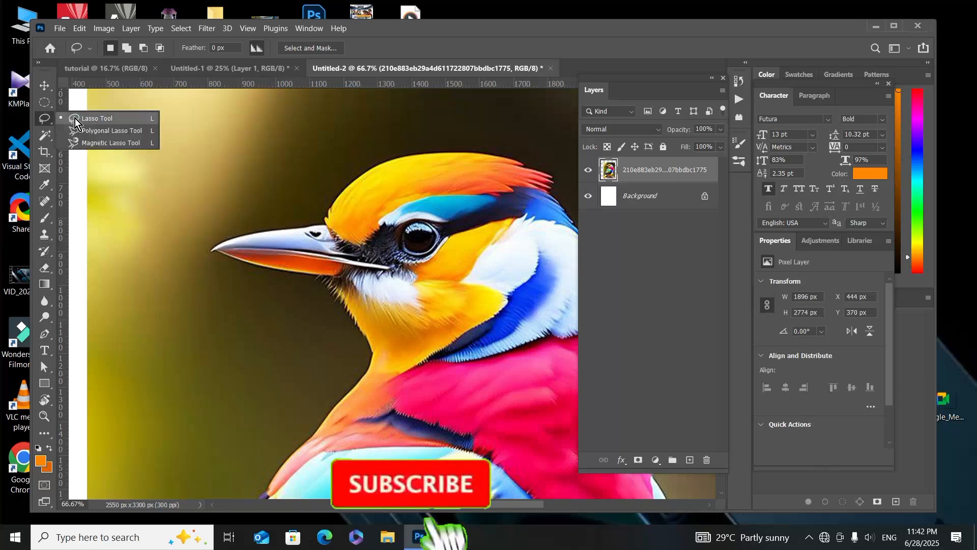
click(75, 120)
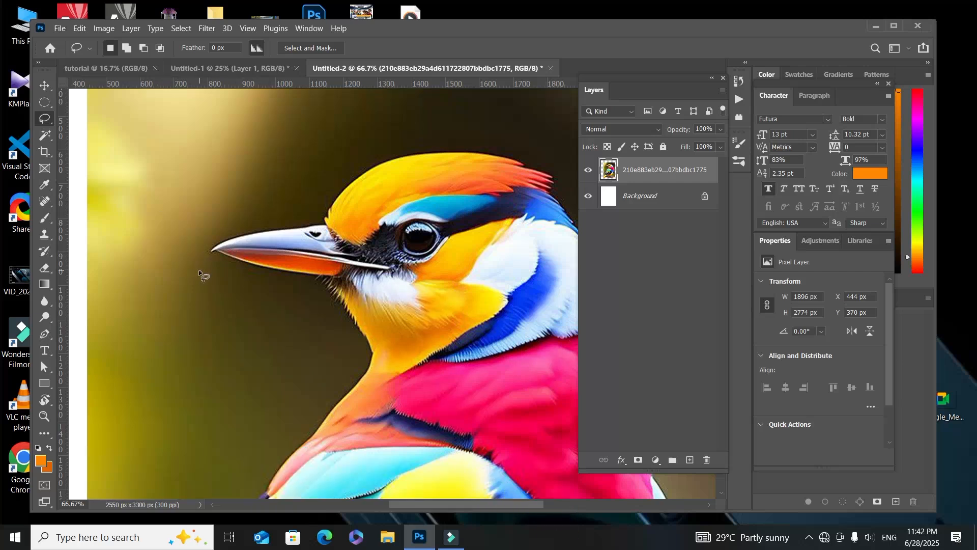
click(45, 87)
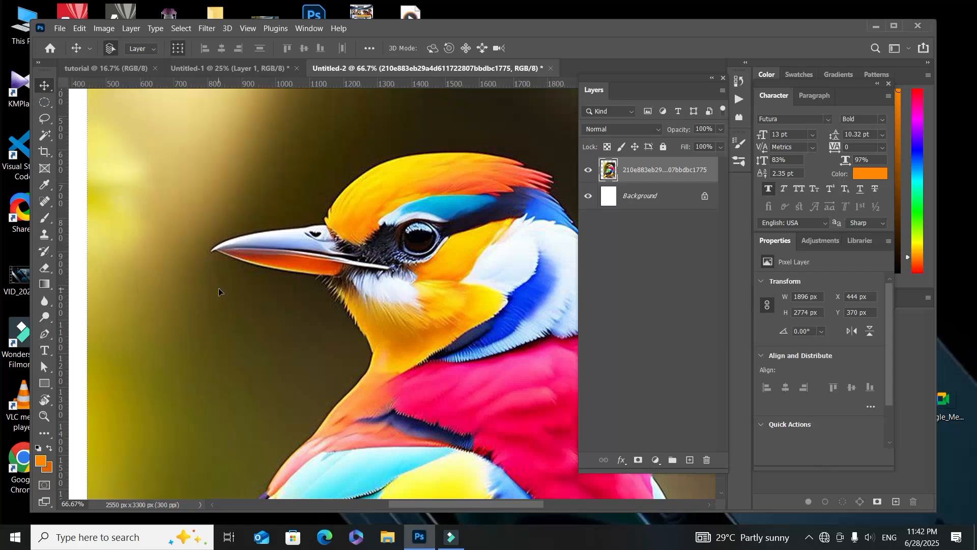
click(41, 120)
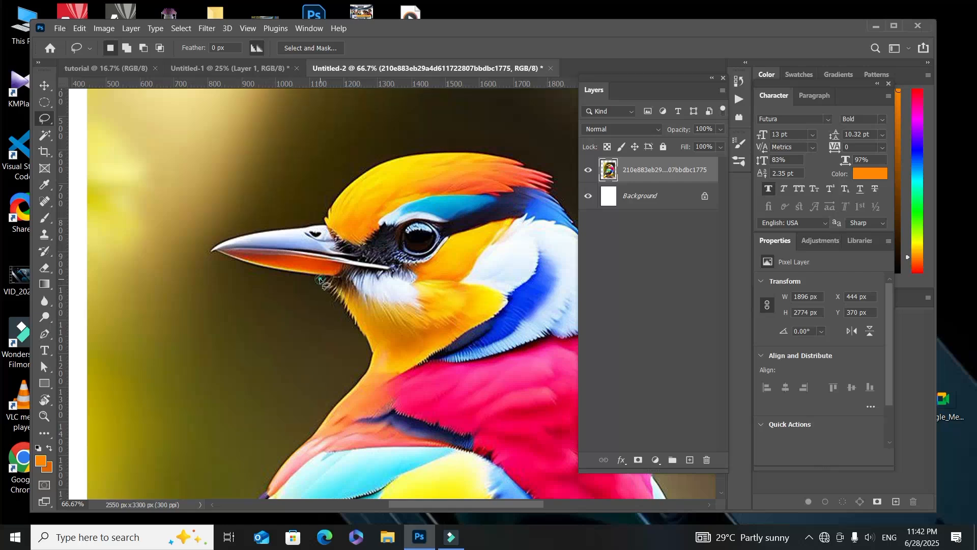
mouse_move(316, 278)
mouse_down()
mouse_move(267, 273)
mouse_move(210, 248)
mouse_move(325, 229)
mouse_move(351, 268)
mouse_move(316, 282)
mouse_up()
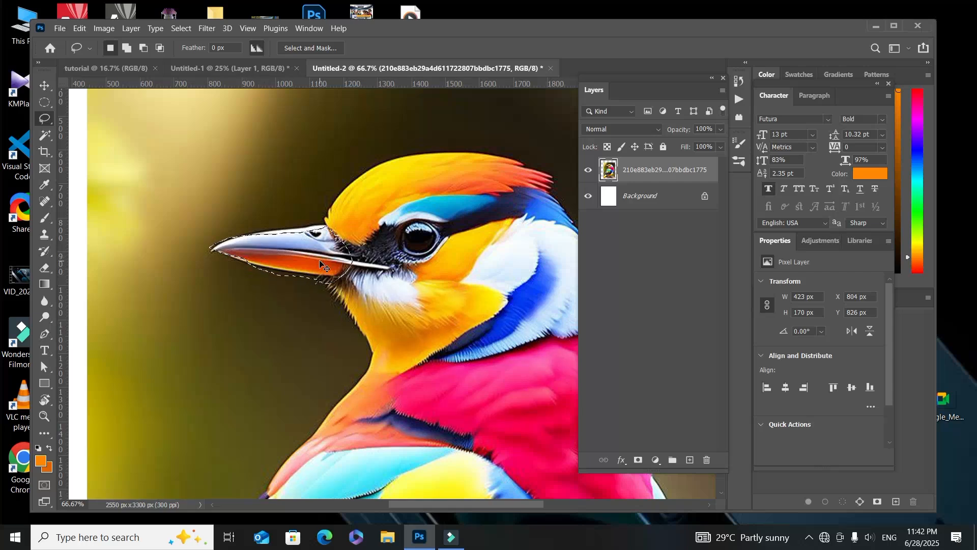
key(Delete)
key(ctrl+d)
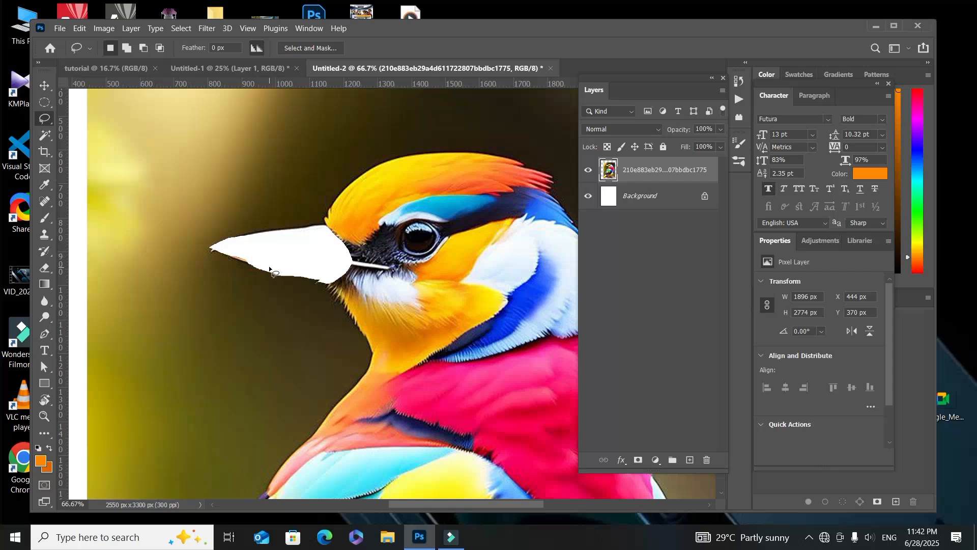
Step: Paste the cut-out beak into the Untitled-1 document
click(224, 74)
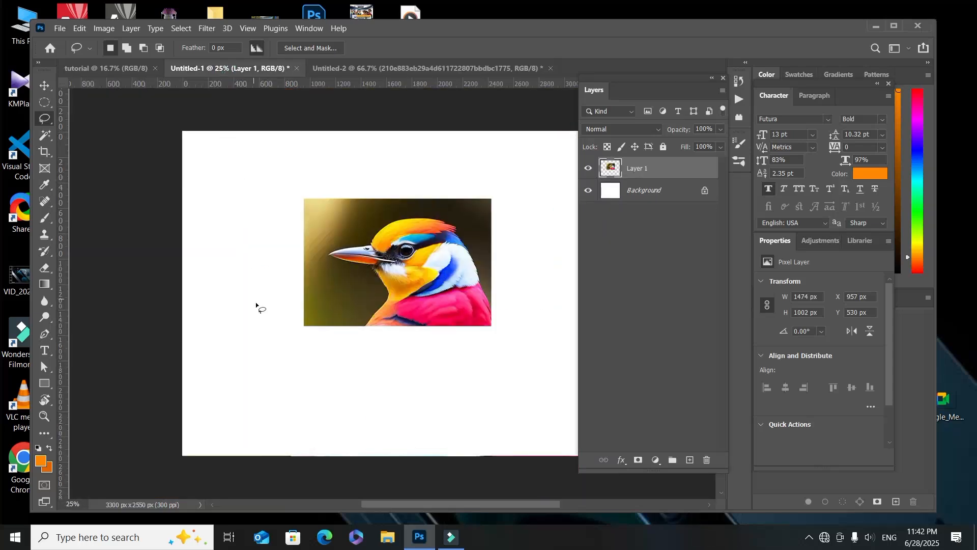
click(44, 85)
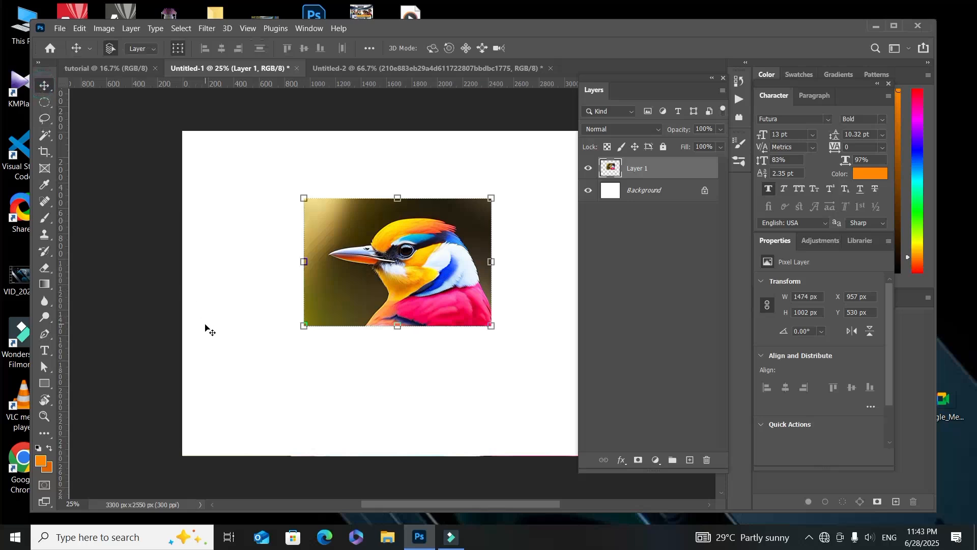
key(ctrl)
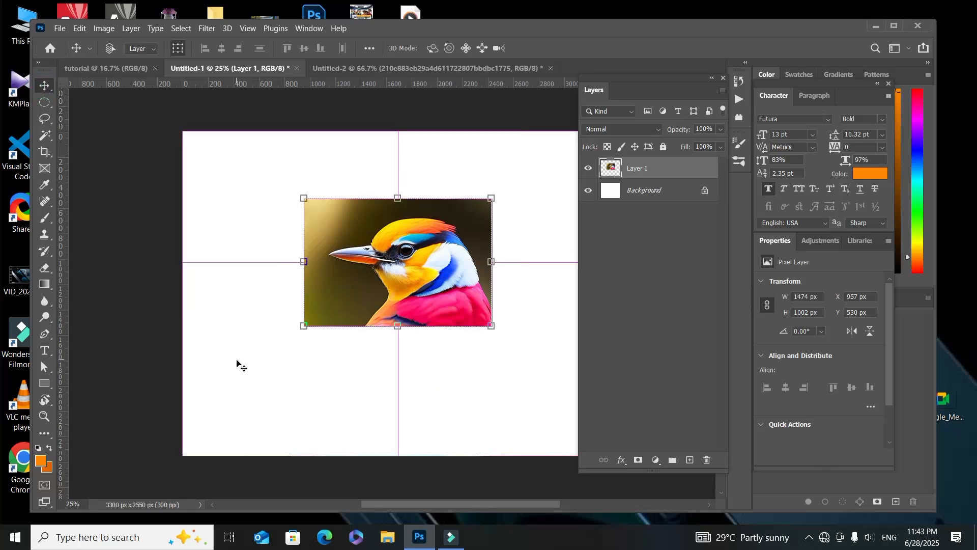
key(ctrl+v)
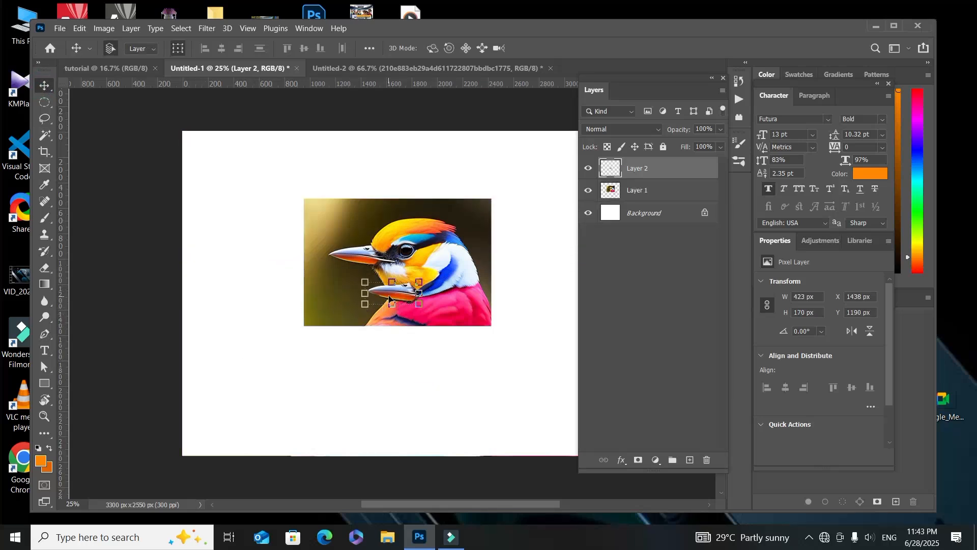
Step: Move the pasted beak below the bird's head and enlarge it to about 356%, centred near X 1044 px, Y 1917 px
drag(389, 300, 331, 421)
key(ctrl+t)
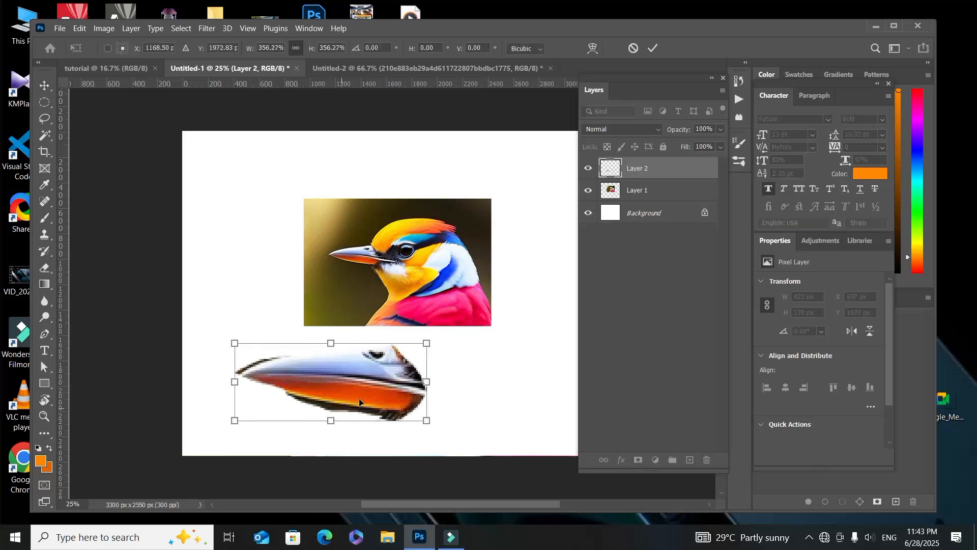
mouse_move(370, 386)
mouse_down()
mouse_move(339, 377)
mouse_move(355, 380)
mouse_up()
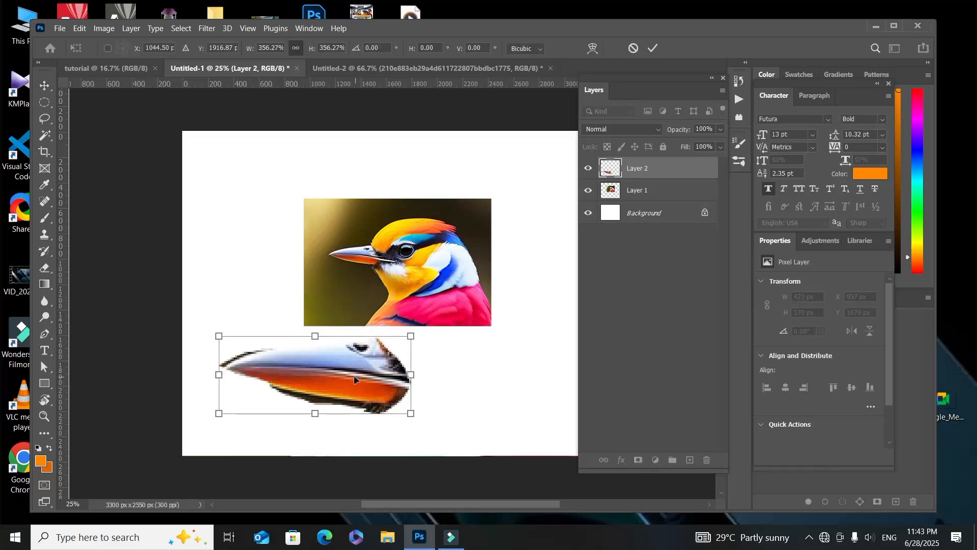
Step: Cut the bird's eye out of the Untitled-2 picture with a freehand lasso selection of about 173 × 140 px
click(413, 72)
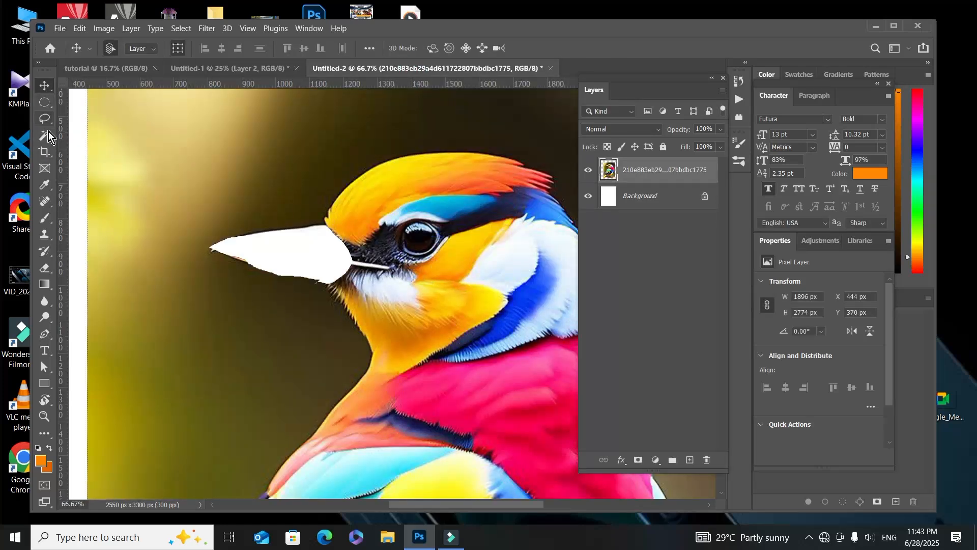
drag(48, 123, 84, 122)
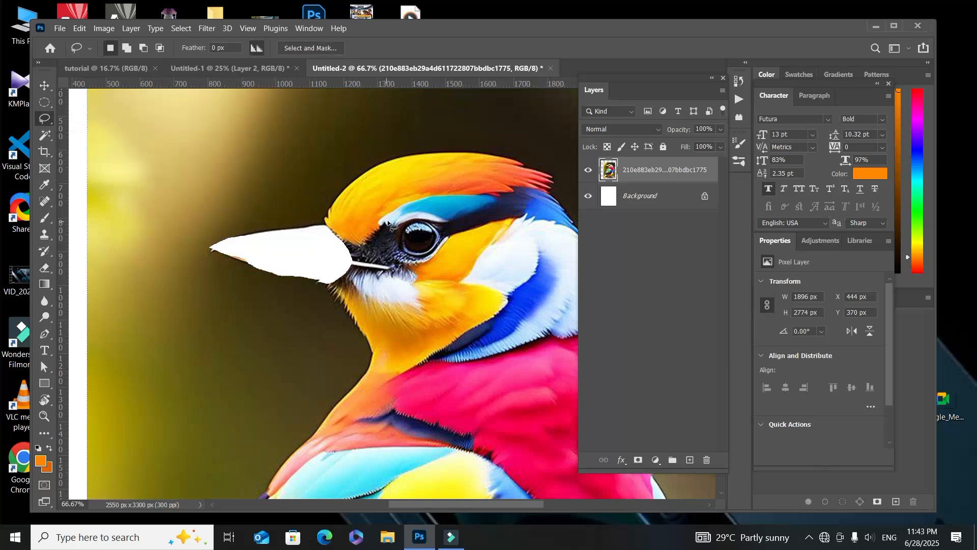
mouse_move(393, 221)
mouse_down()
mouse_move(431, 215)
mouse_move(444, 228)
mouse_move(434, 261)
mouse_move(404, 262)
mouse_move(399, 225)
mouse_up()
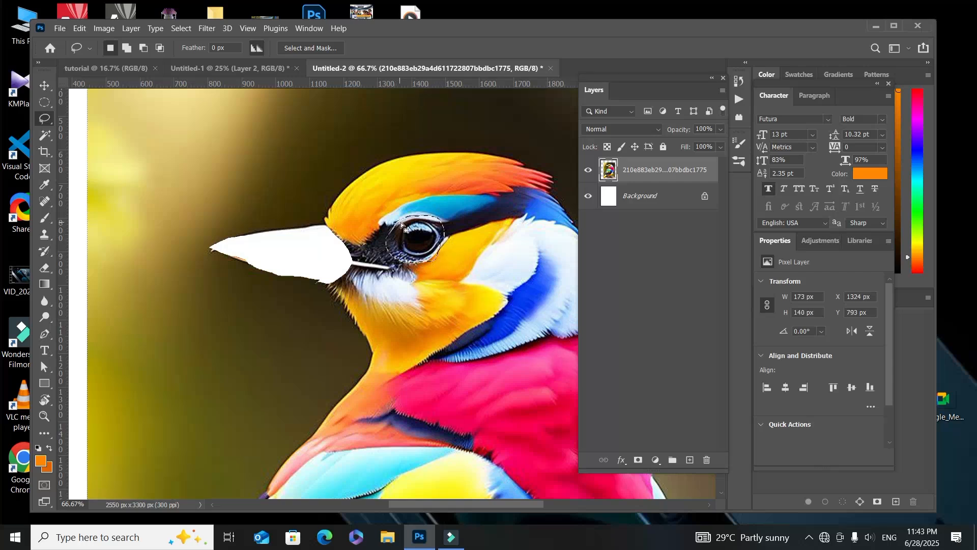
key(Delete)
key(ctrl+d)
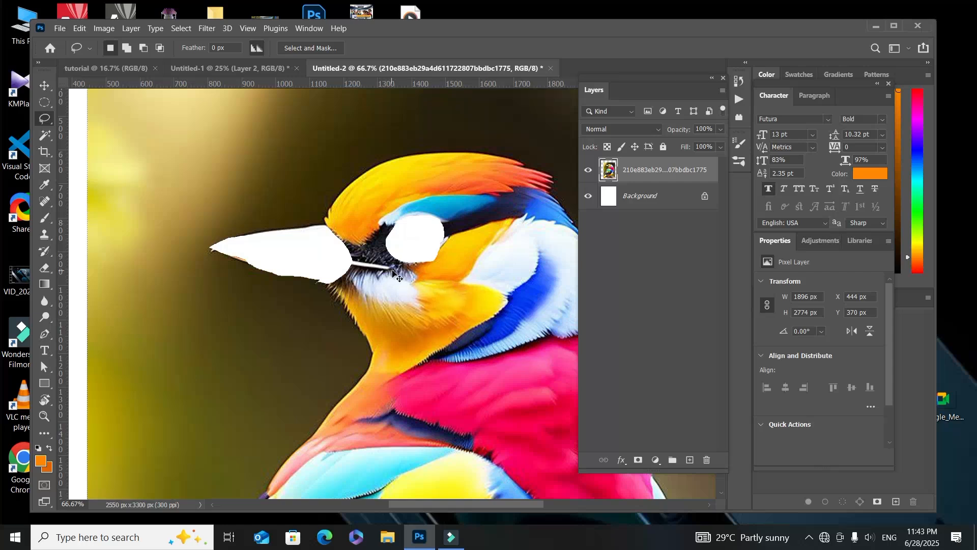
Step: Undo the eye cut in the bird picture and clear the selection around the eye
key(ctrl+z)
key(ctrl+z)
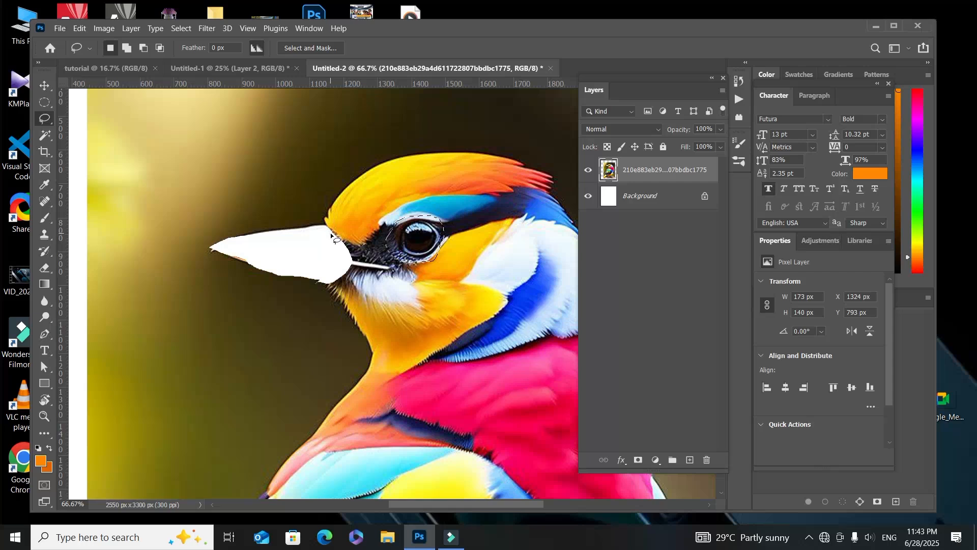
key(ctrl+f)
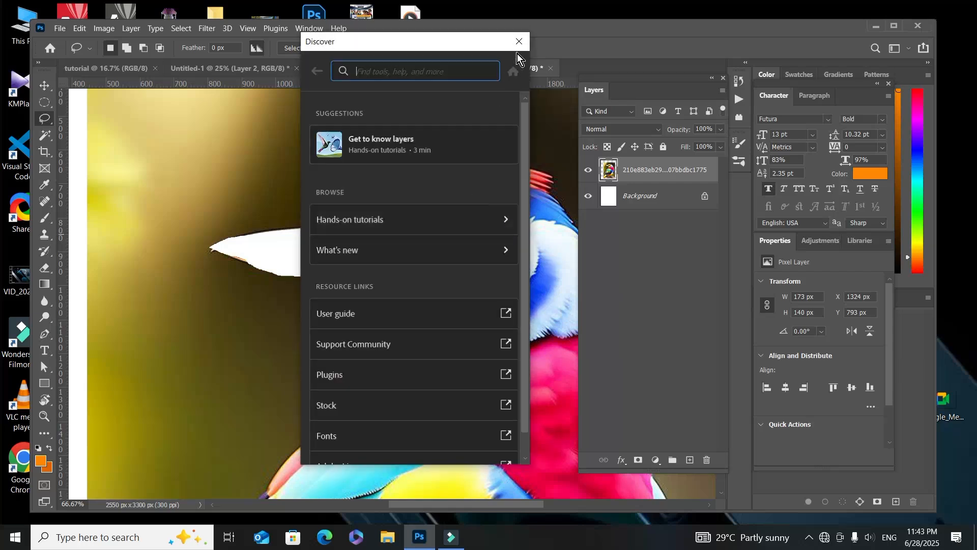
click(518, 41)
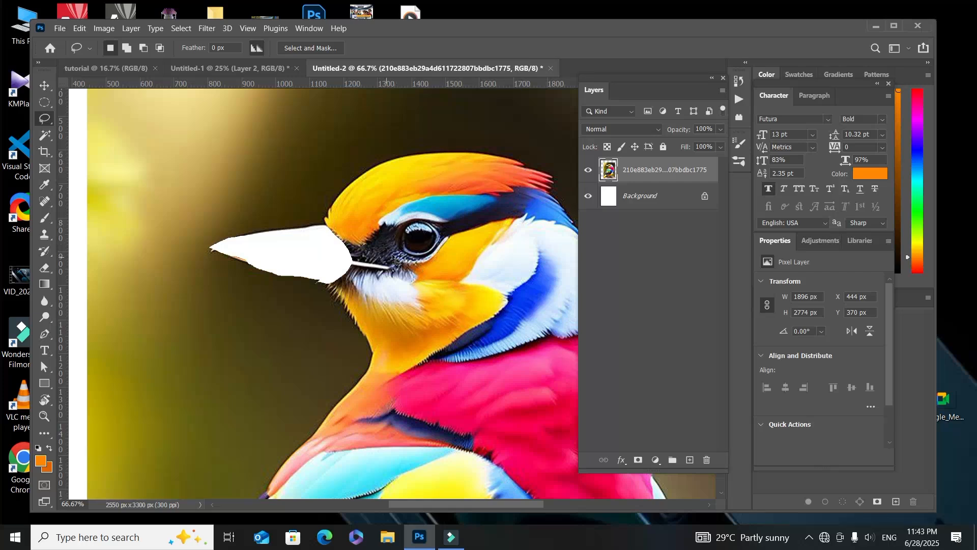
Step: Switch to the Polygonal Lasso tool and undo the beak cut in the Untitled-2 bird picture
right_click(45, 118)
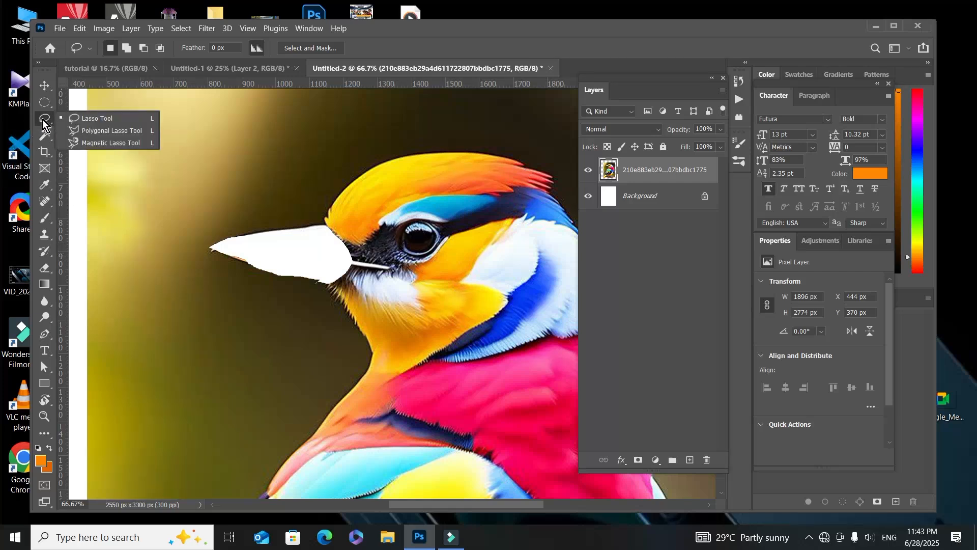
click(87, 128)
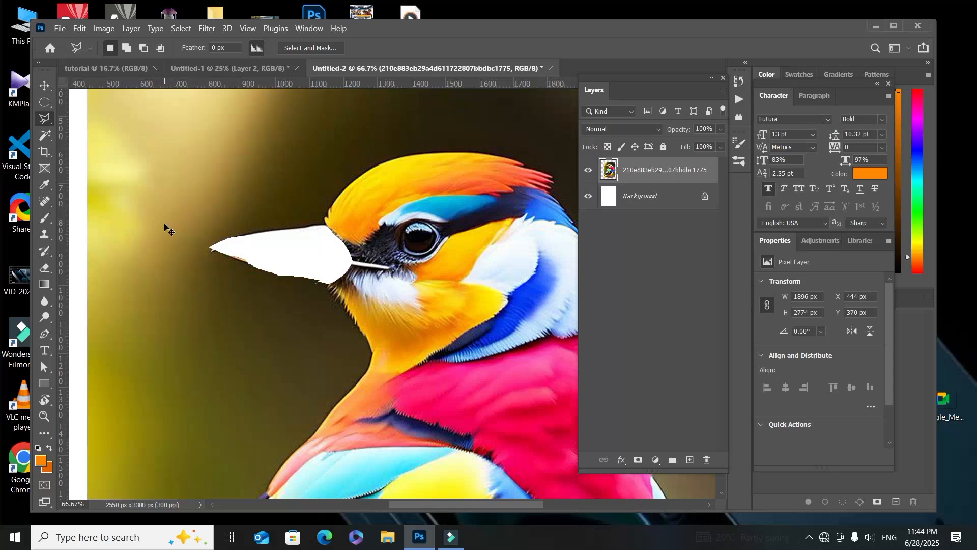
key(ctrl+minus)
key(ctrl+minus)
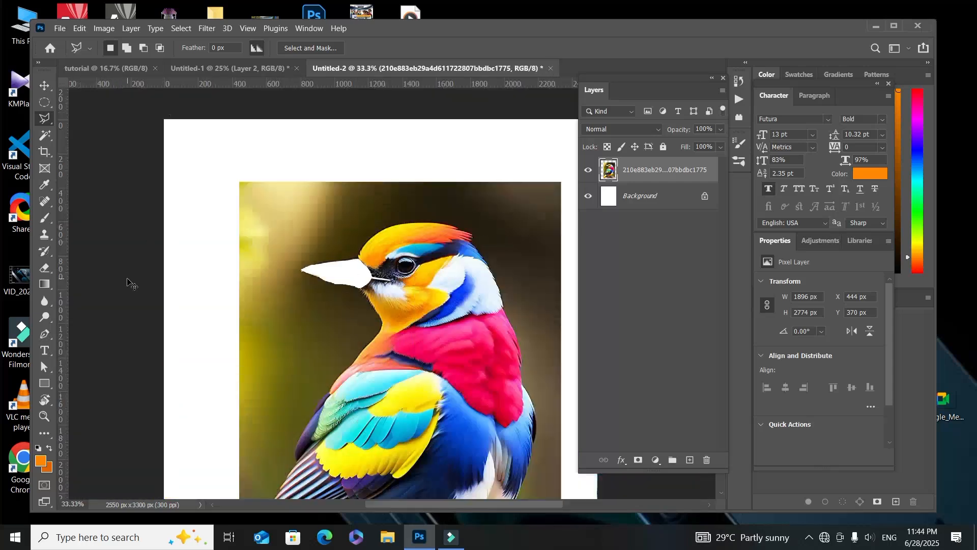
key(ctrl+minus)
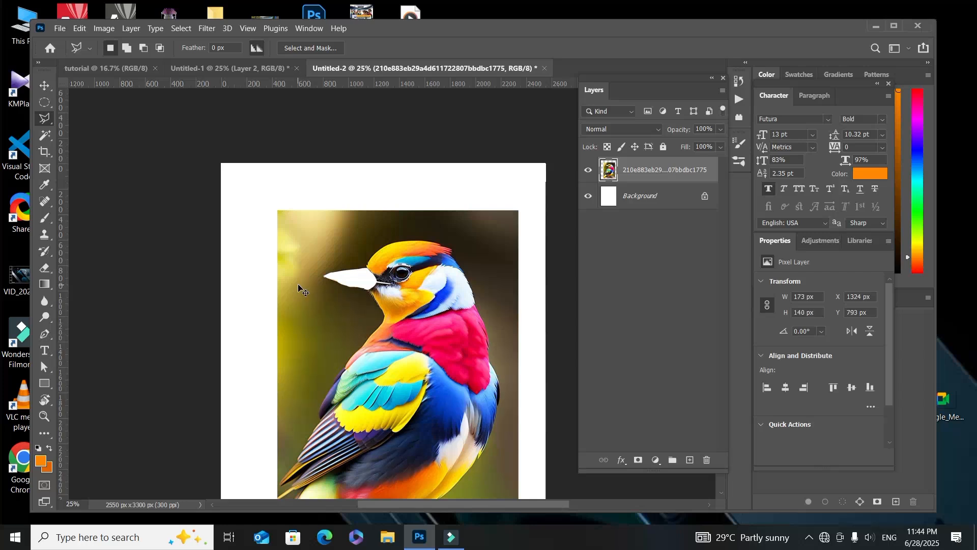
key(ctrl+z)
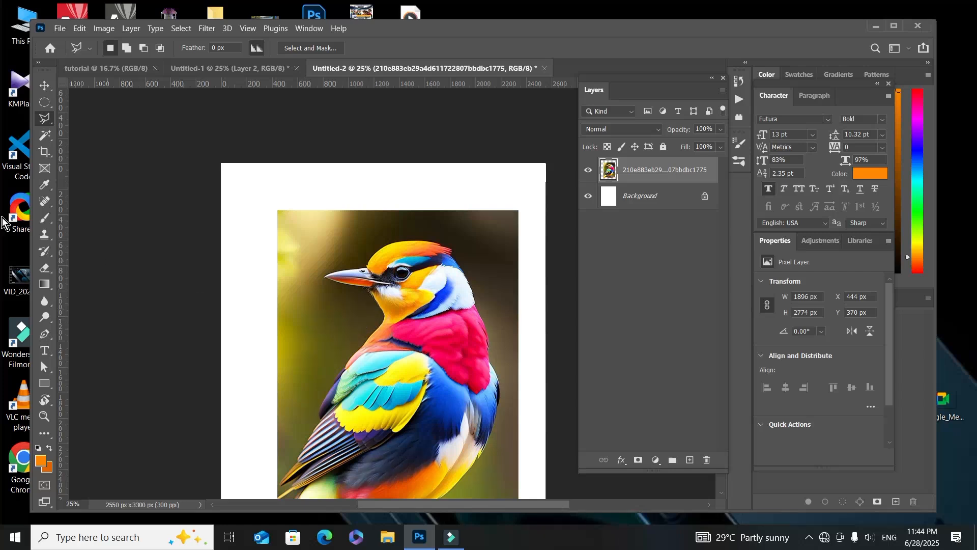
Step: Outline the whole bird, from beak to tail and feet, with a Polygonal Lasso selection of about 1728 × 2453 px
right_click(45, 118)
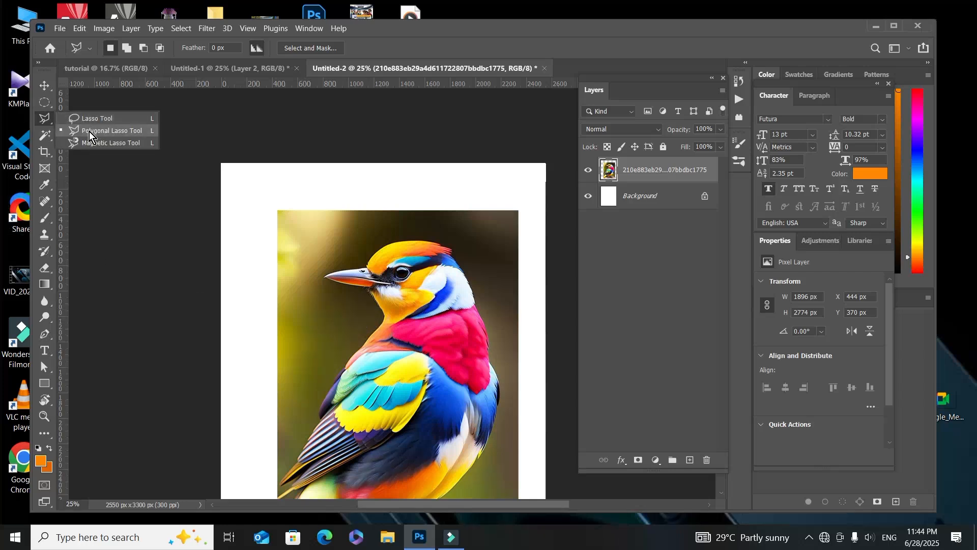
click(89, 134)
scroll(377, 328, down, 2)
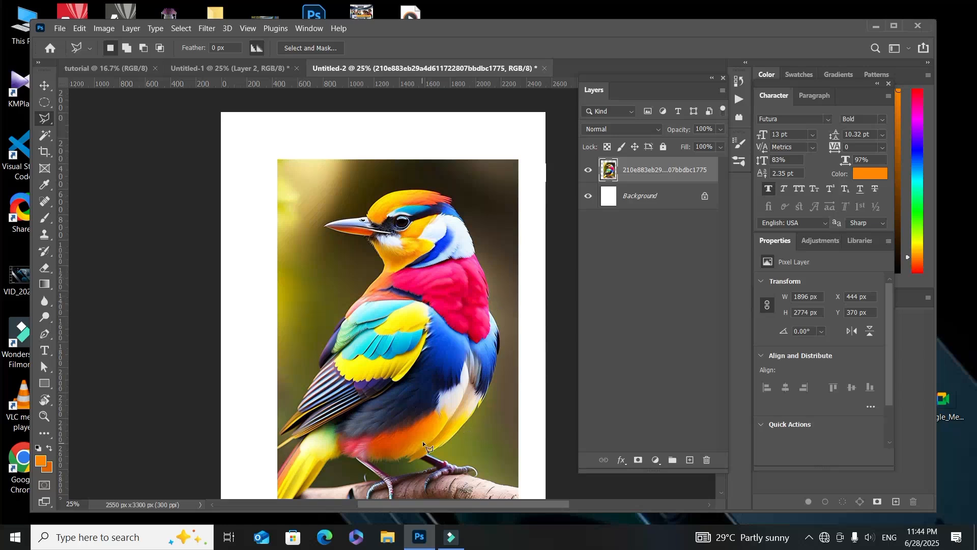
scroll(511, 404, down, 1)
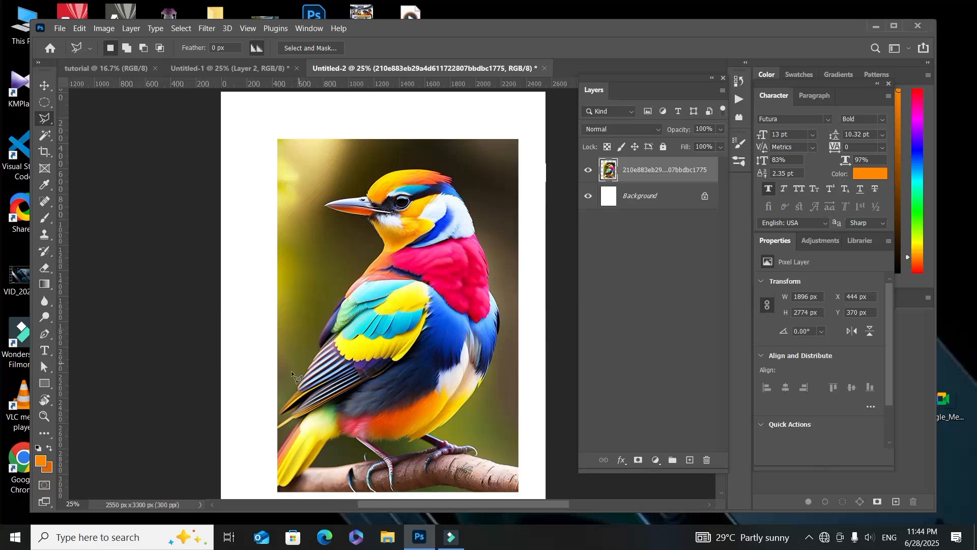
click(285, 402)
click(297, 382)
click(316, 354)
click(322, 335)
click(337, 301)
click(351, 287)
click(383, 235)
click(369, 219)
click(350, 213)
click(333, 211)
click(326, 206)
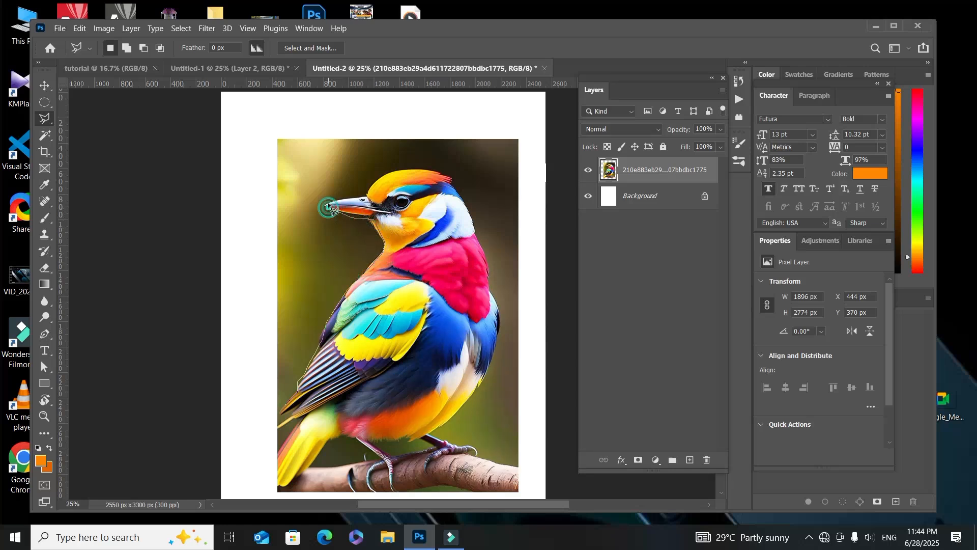
click(363, 196)
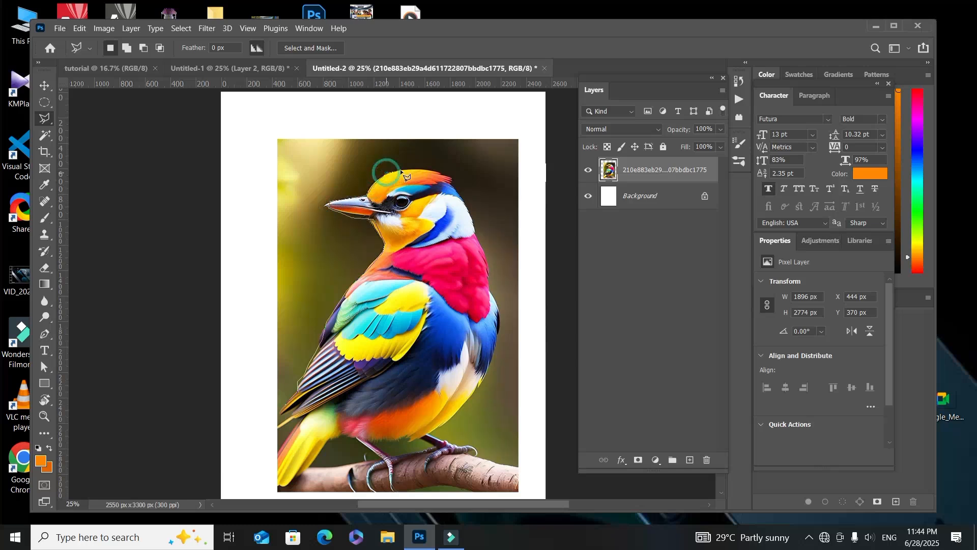
click(437, 169)
click(457, 195)
click(484, 265)
click(498, 322)
click(486, 370)
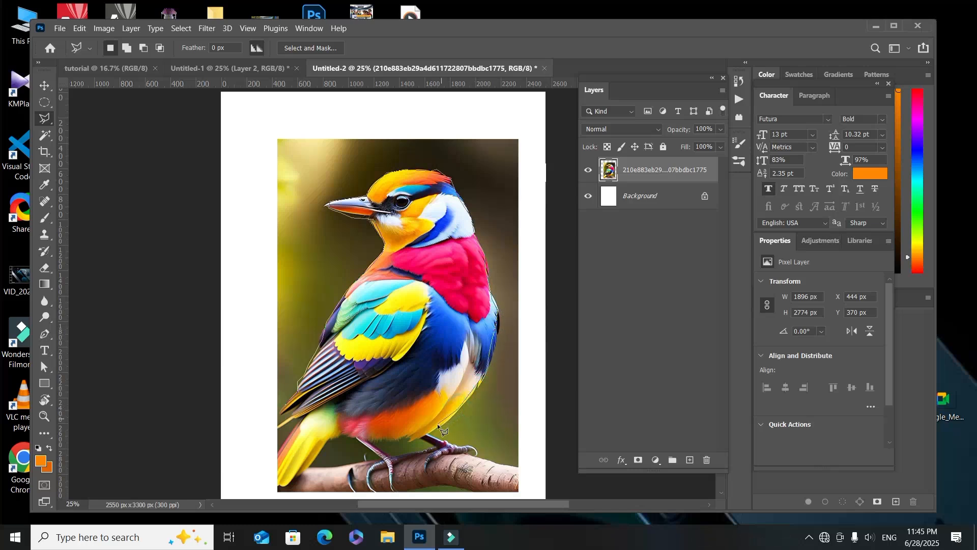
click(435, 438)
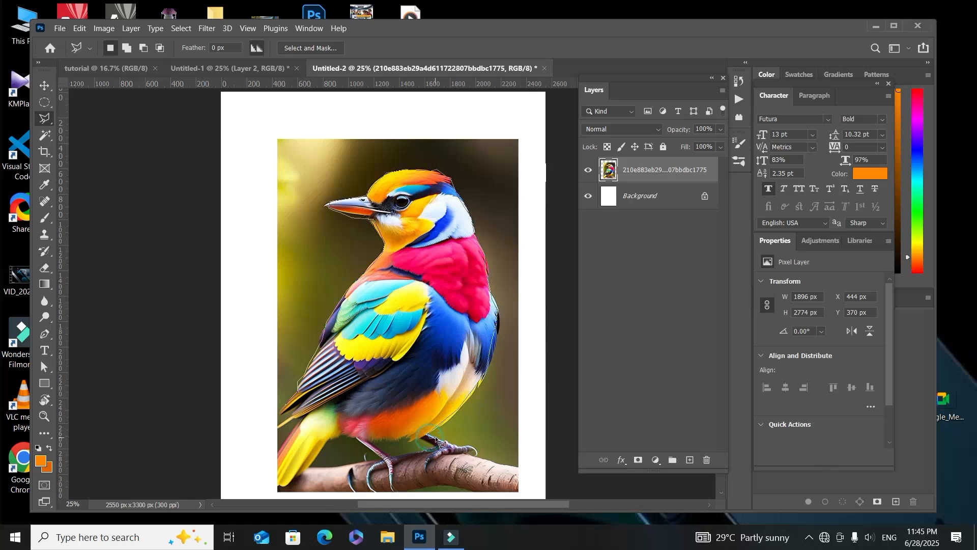
click(450, 442)
click(446, 453)
click(427, 458)
click(386, 468)
click(357, 441)
click(348, 438)
click(318, 460)
click(277, 464)
click(296, 380)
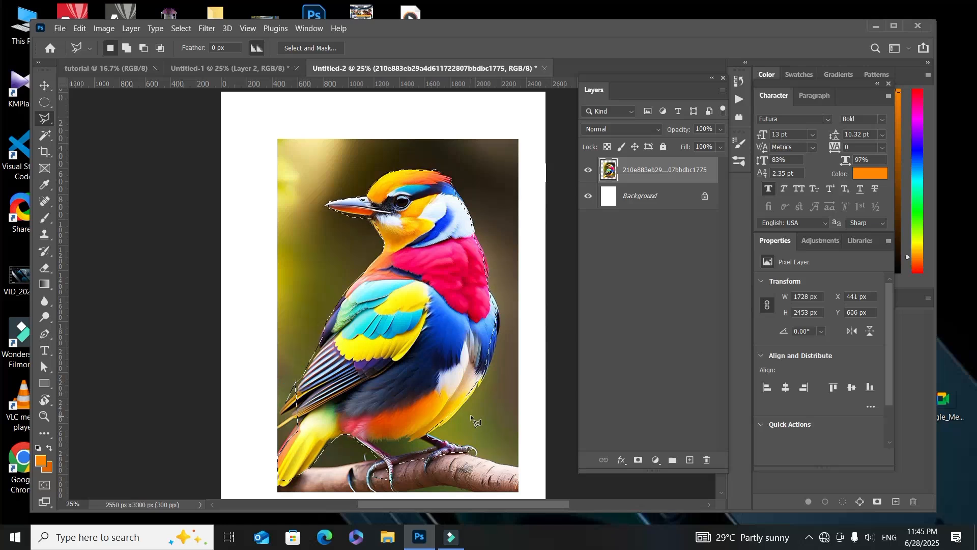
Step: Cut the selected bird out and paste it into the tutorial document, placed near X 378 px, Y 528 px
key(Delete)
click(243, 66)
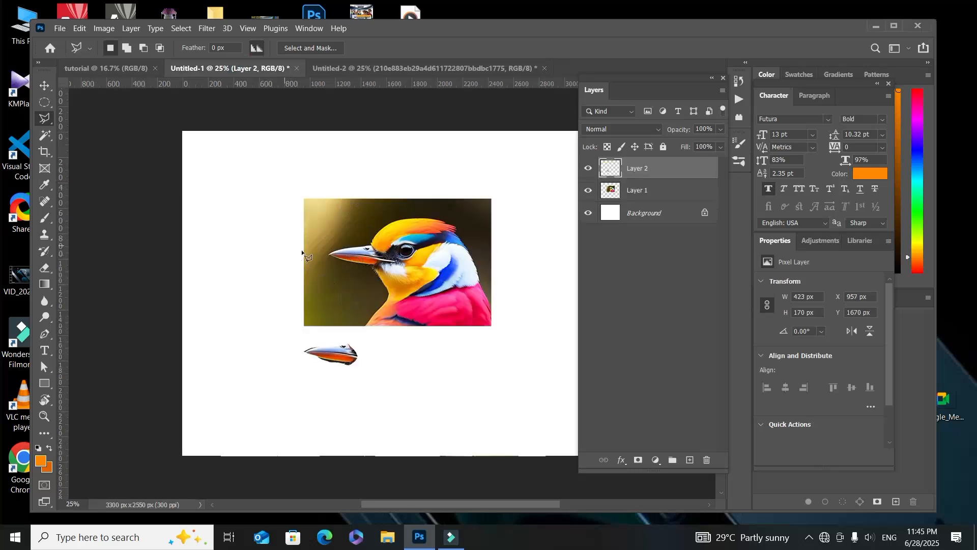
click(107, 69)
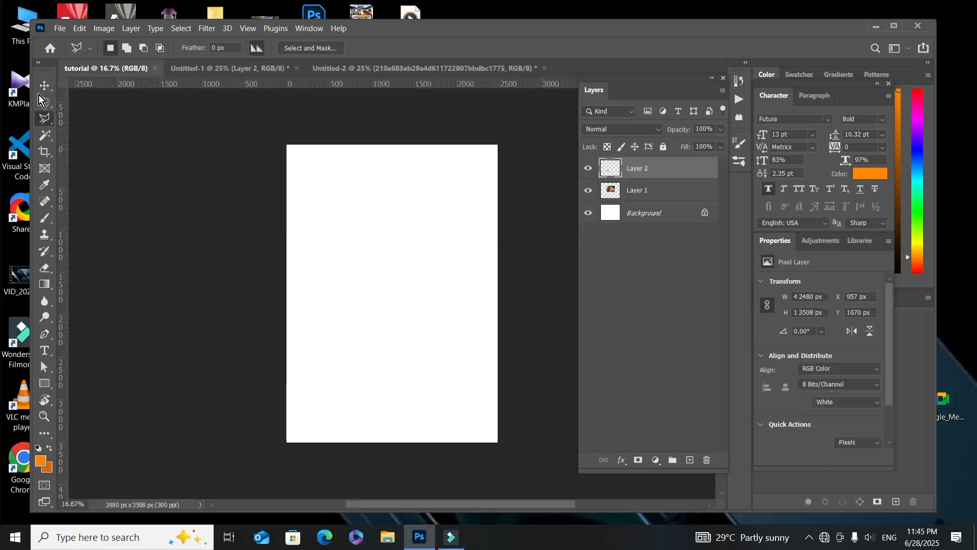
click(44, 85)
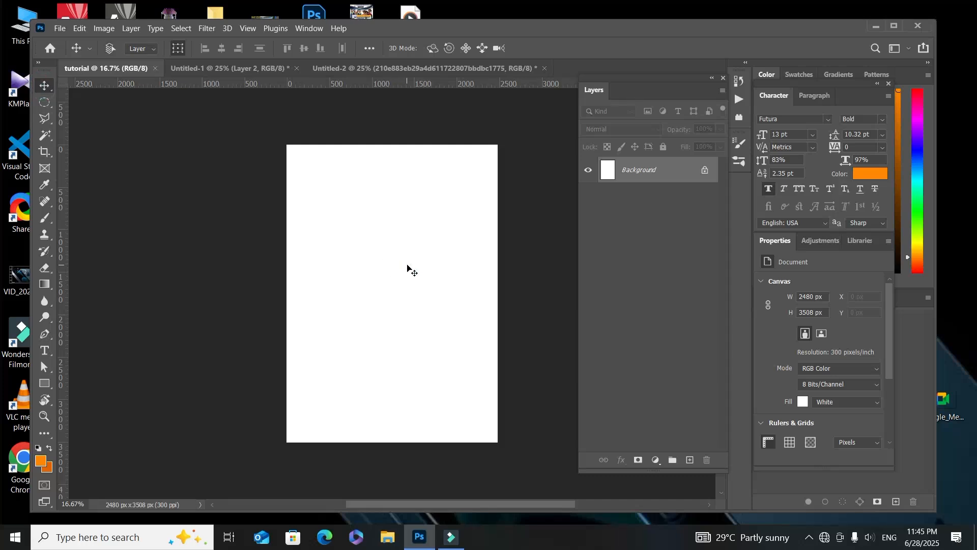
key(ctrl+v)
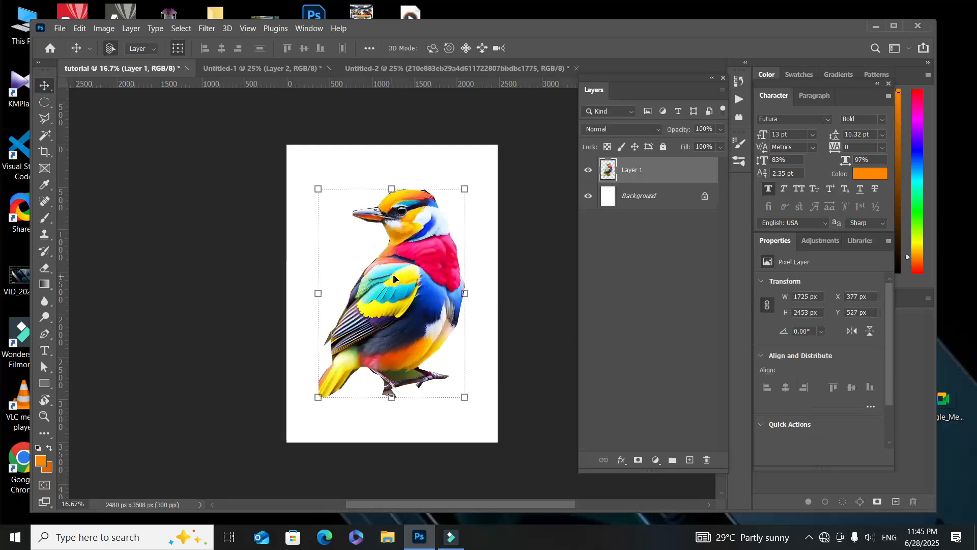
drag(394, 277, 400, 279)
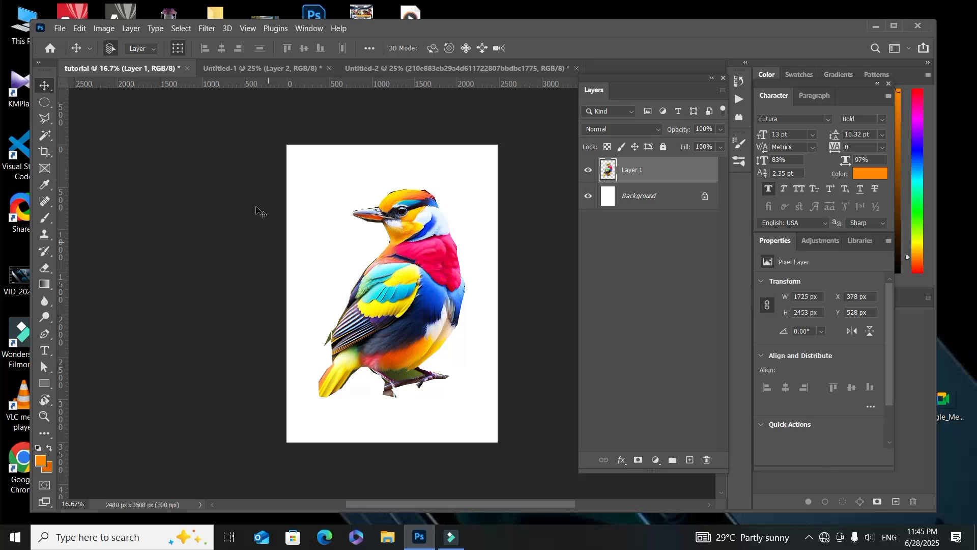
Step: Return to Untitled-2 and toggle the picture layer's visibility to examine the area left by the cut
click(390, 71)
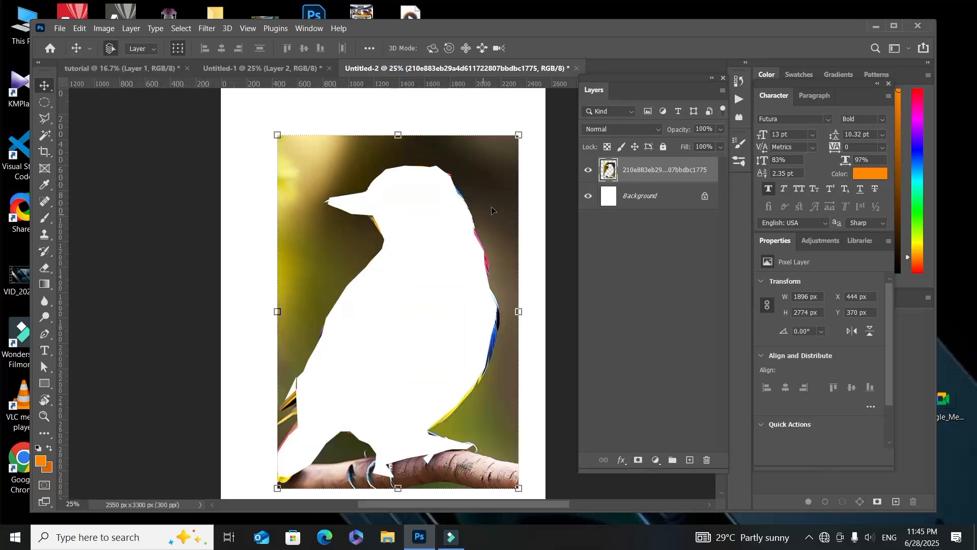
click(591, 172)
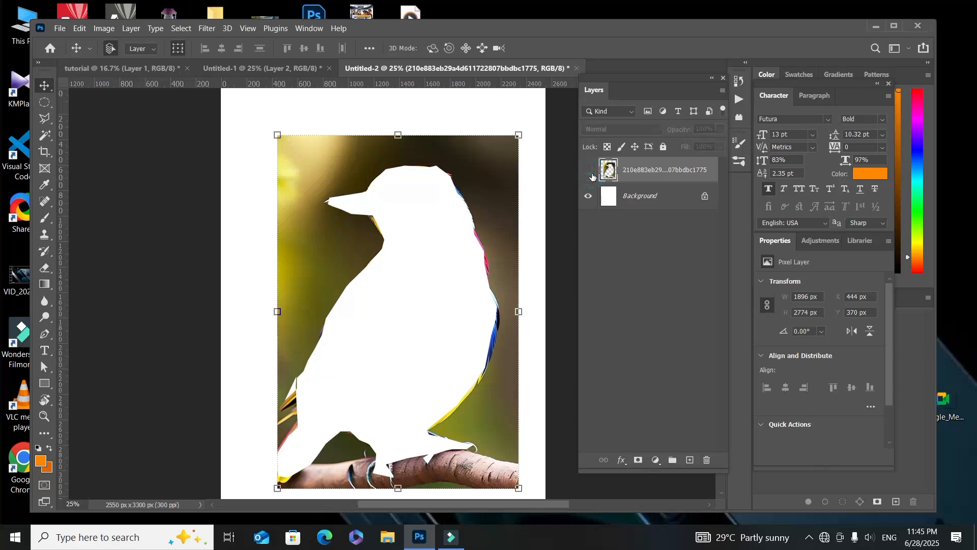
click(591, 176)
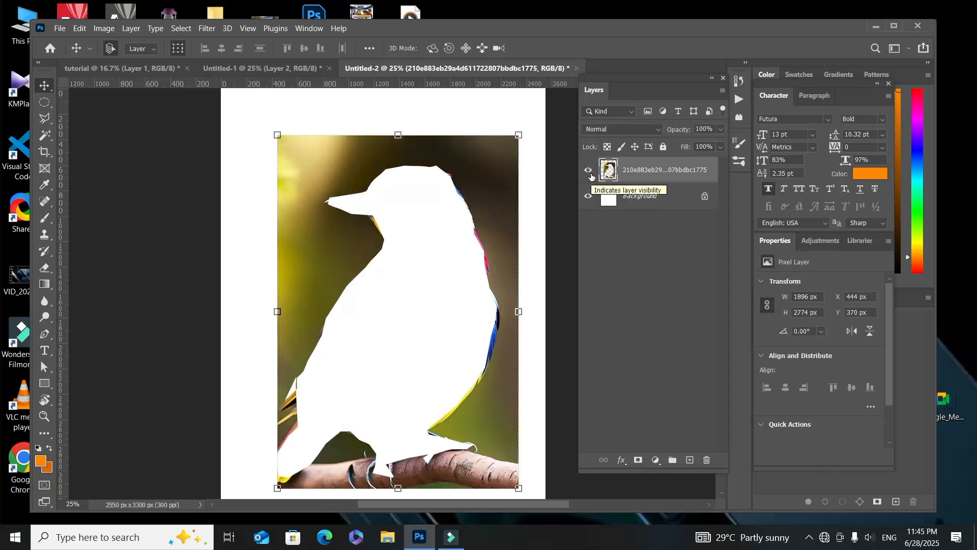
click(588, 171)
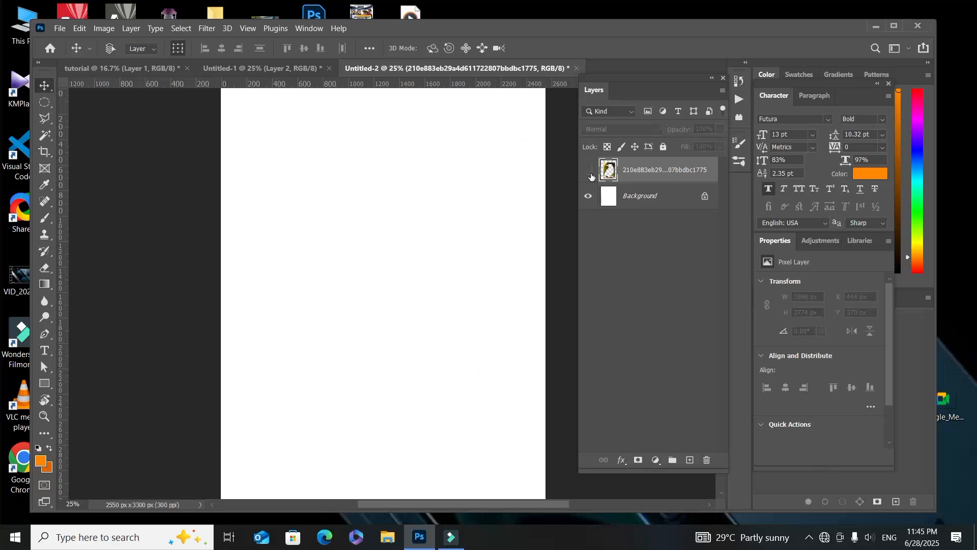
click(589, 171)
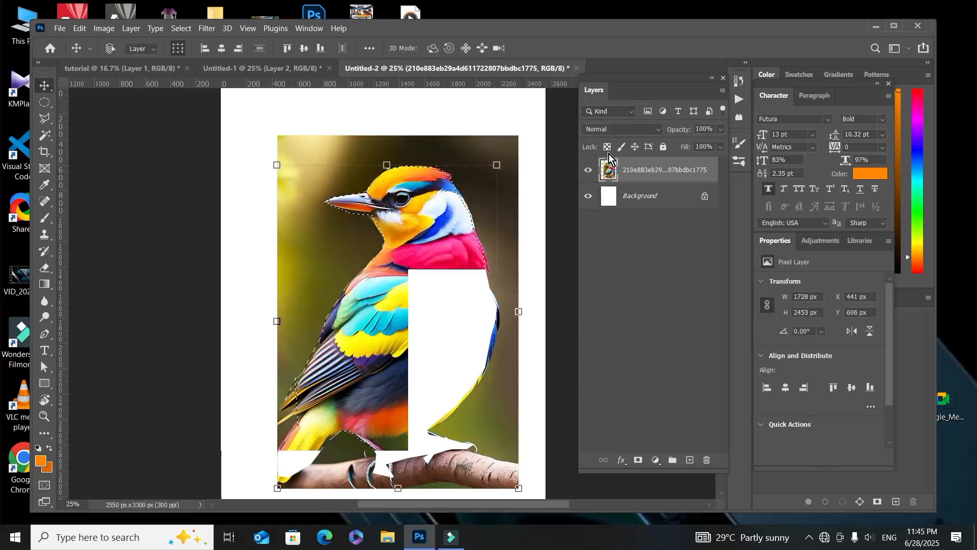
Step: Undo the whole-bird cut in Untitled-2 and clear the selection around the bird
ctrl+click(609, 168)
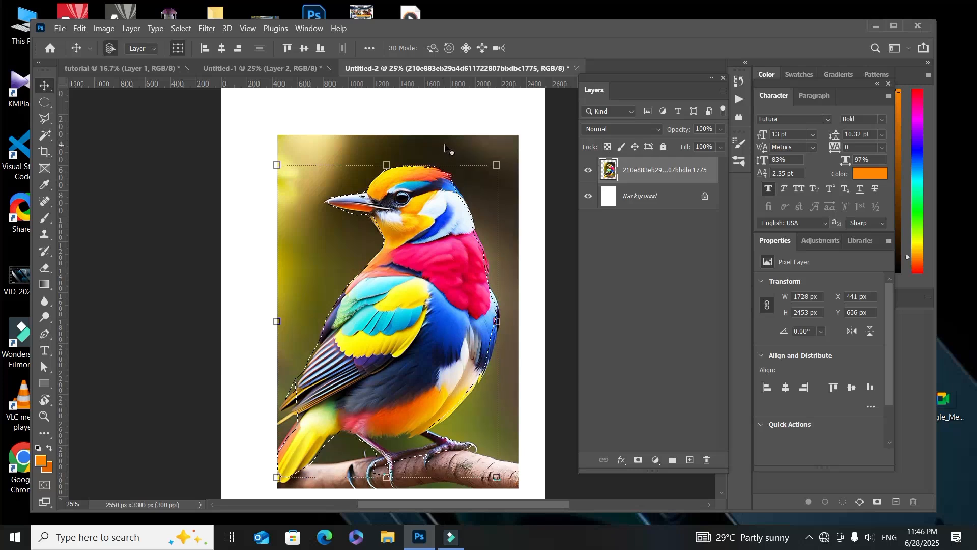
key(ctrl+d)
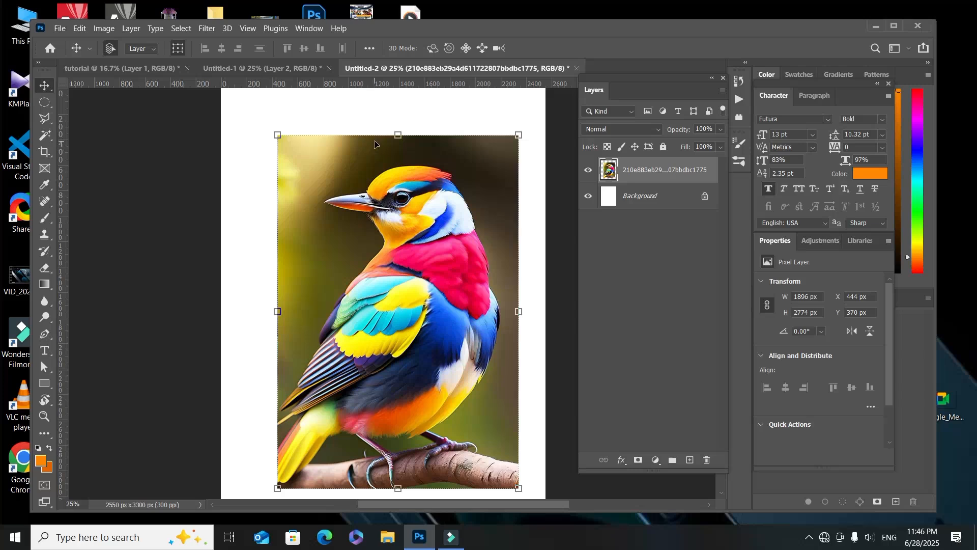
Step: Move the bird picture up and left on the Untitled-2 canvas to about X 183 px, Y 219 px
drag(411, 295, 396, 281)
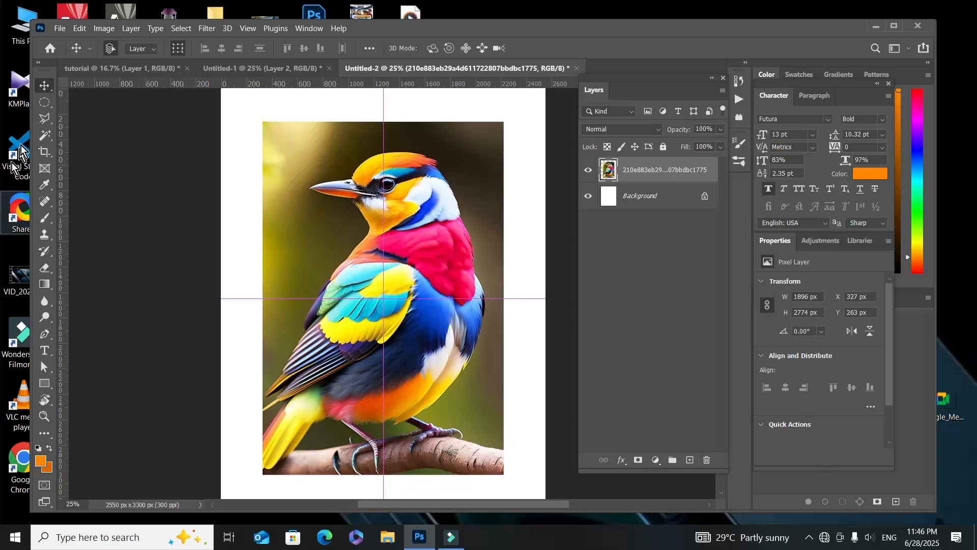
drag(47, 120, 100, 136)
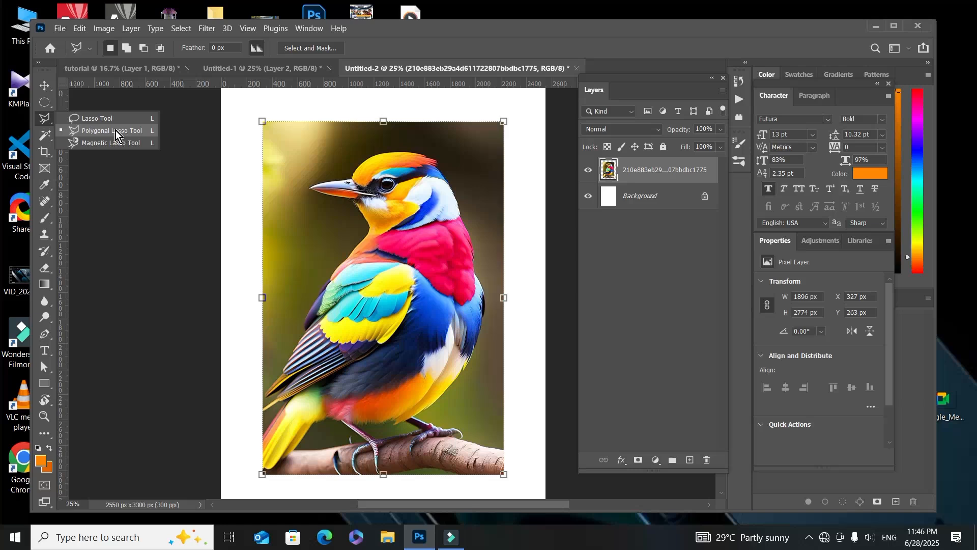
click(42, 142)
click(46, 121)
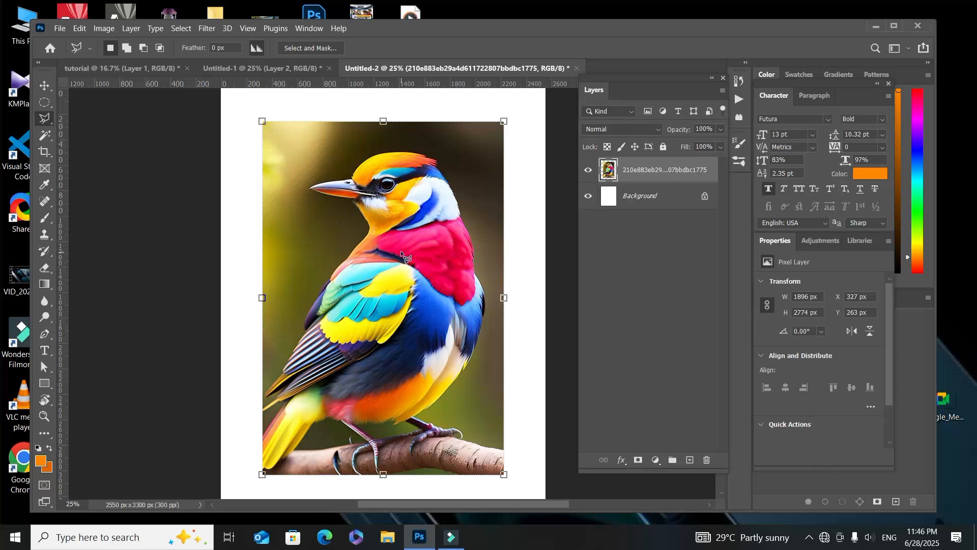
click(44, 85)
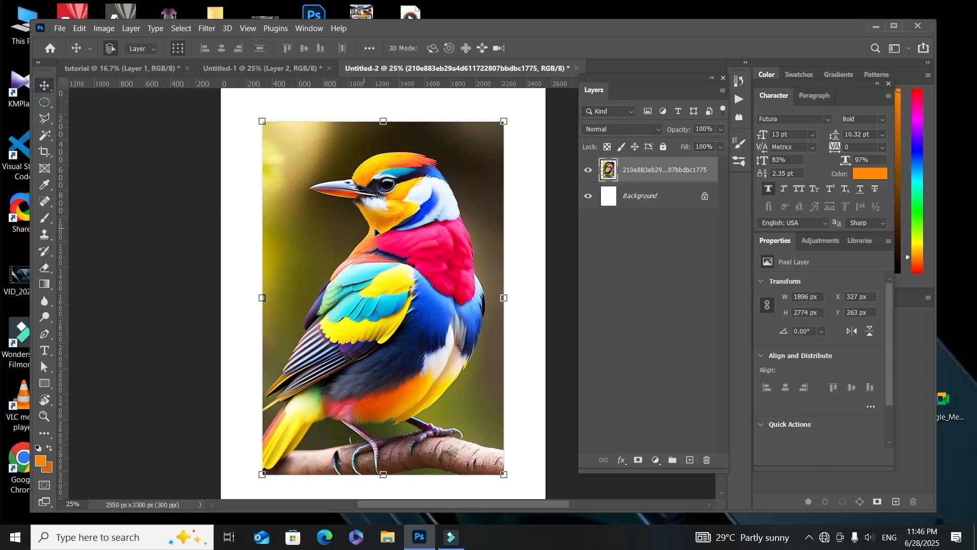
drag(375, 231, 357, 226)
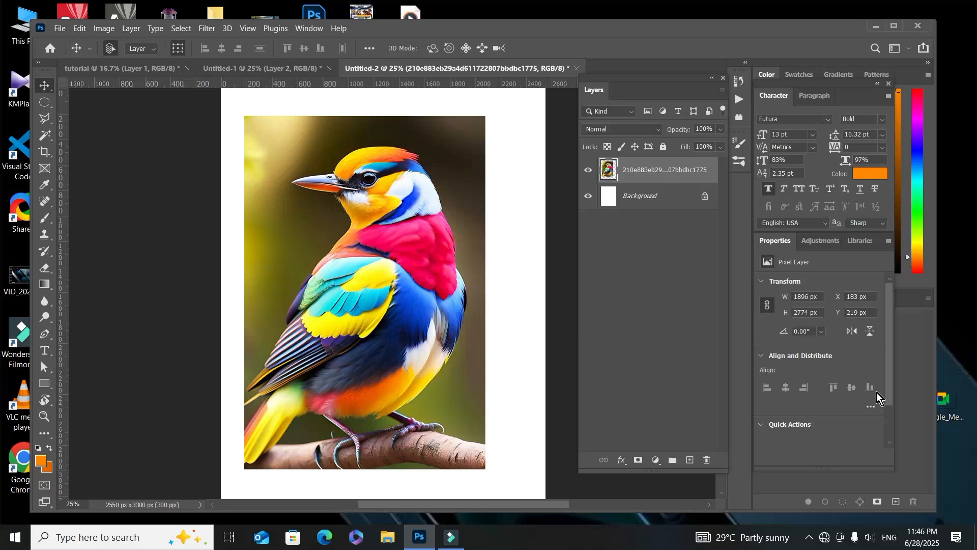
Step: Hide the Properties panel and show it again
click(309, 28)
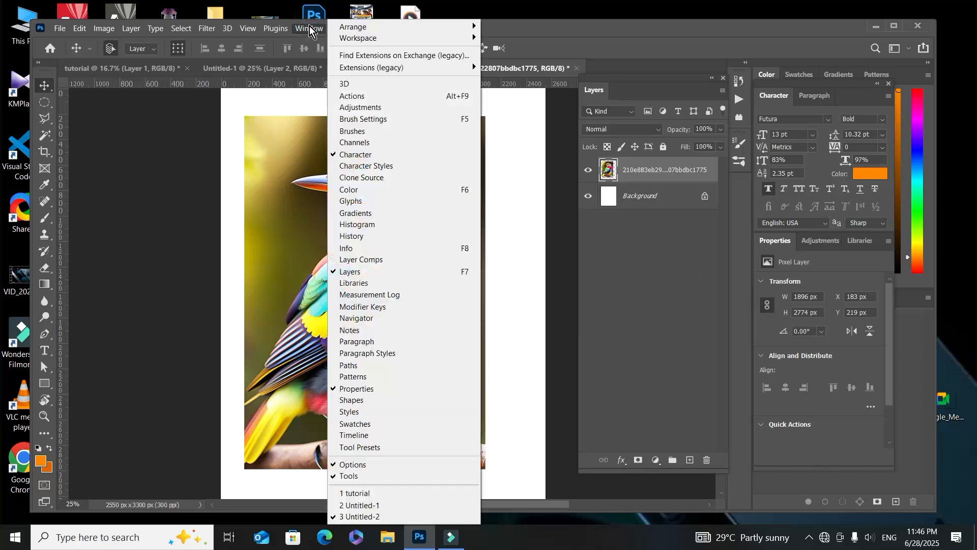
click(376, 389)
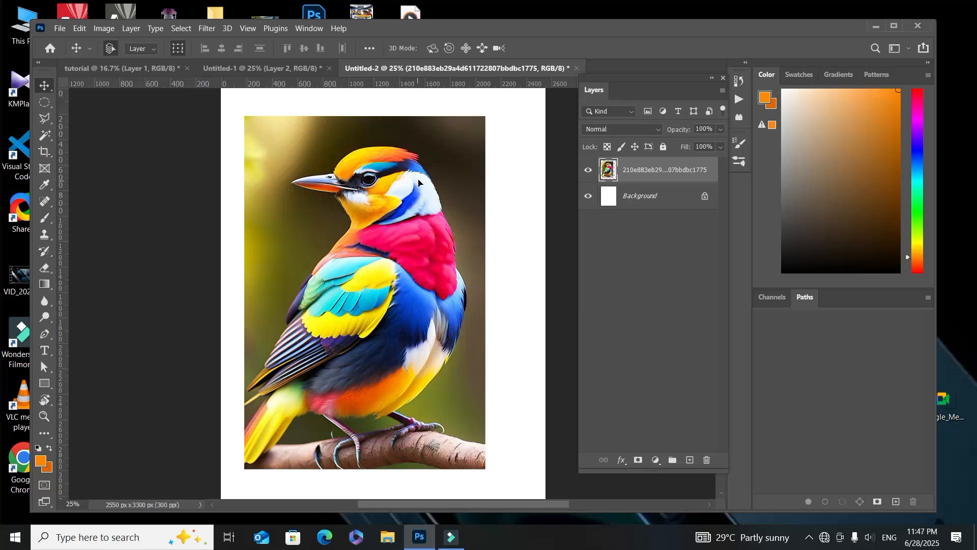
click(307, 30)
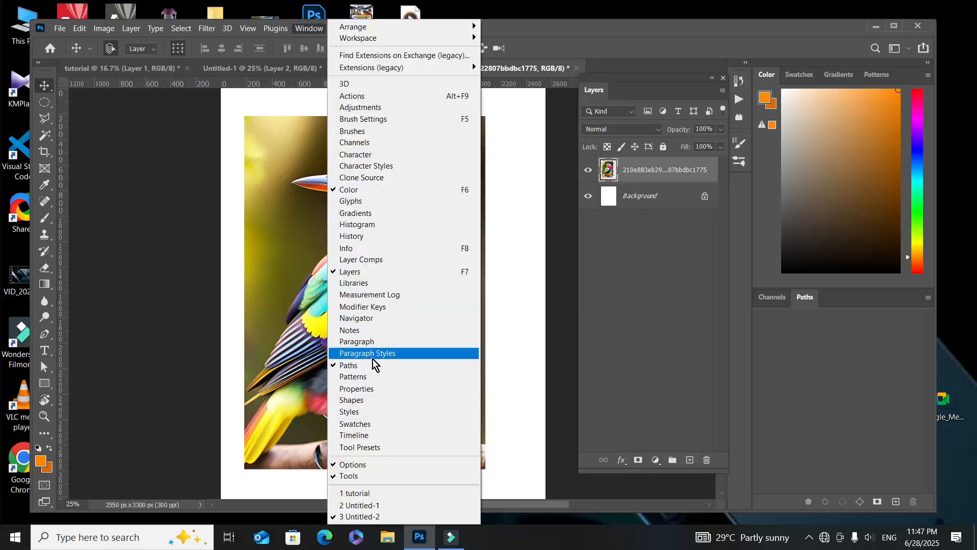
click(362, 389)
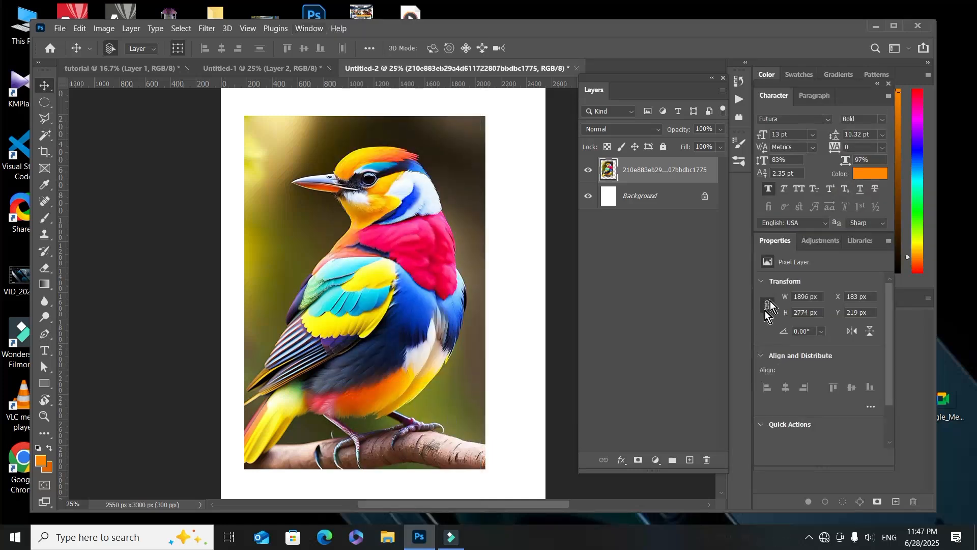
Step: Bring the picture layer's Quick Actions in Properties into view to examine the available options
click(767, 304)
scroll(792, 307, down, 2)
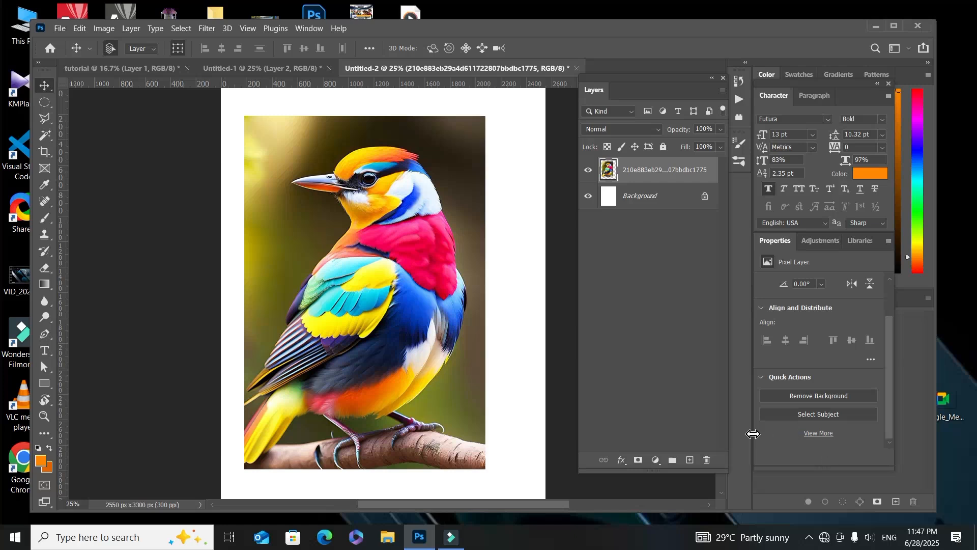
Step: Try removing the bird picture's background with Quick Actions, and undo the removal
click(825, 397)
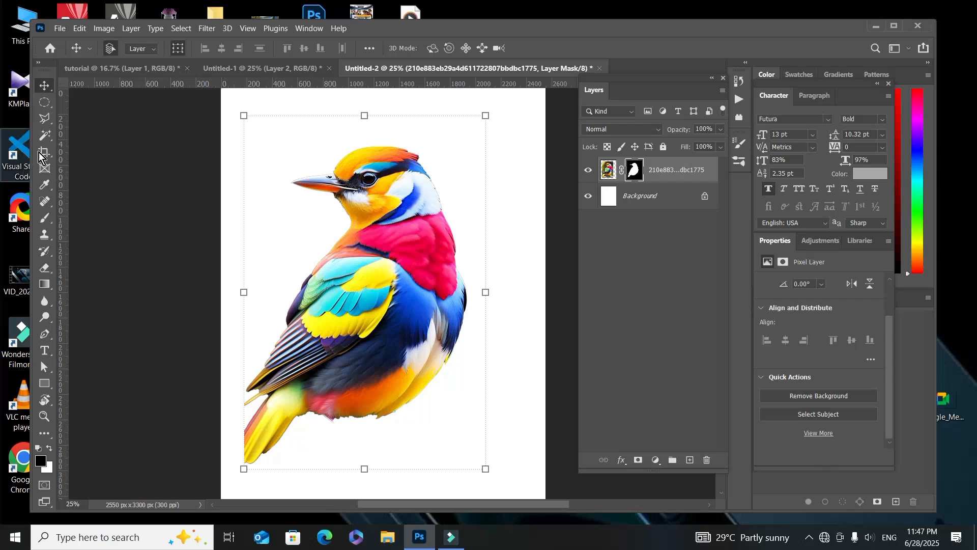
click(47, 125)
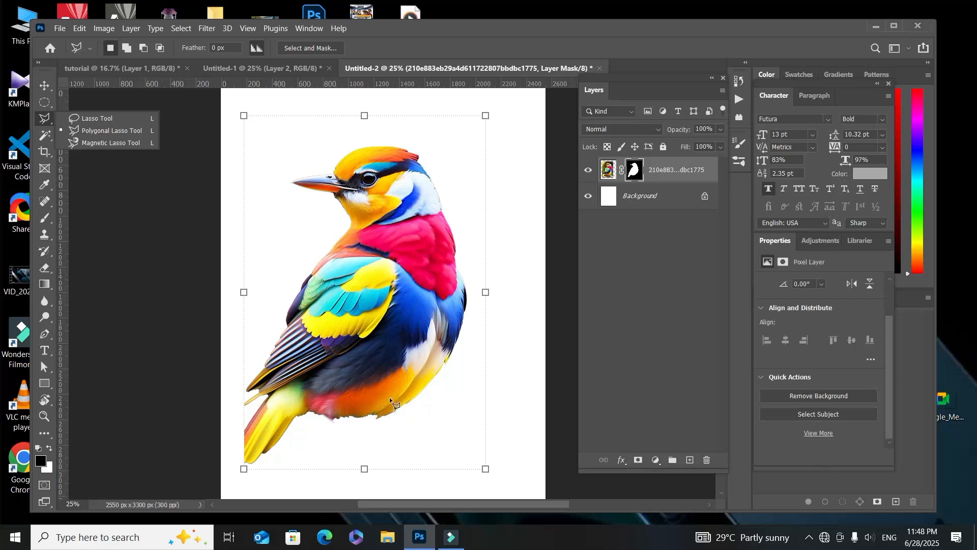
key(ctrl+z)
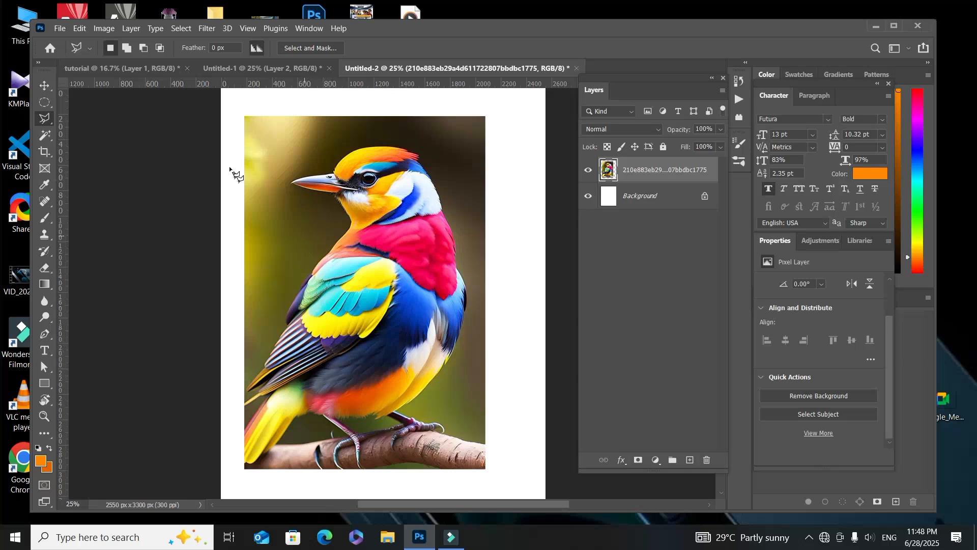
Step: Hide the bird picture layer and start placing an embedded image in Untitled-2
click(589, 172)
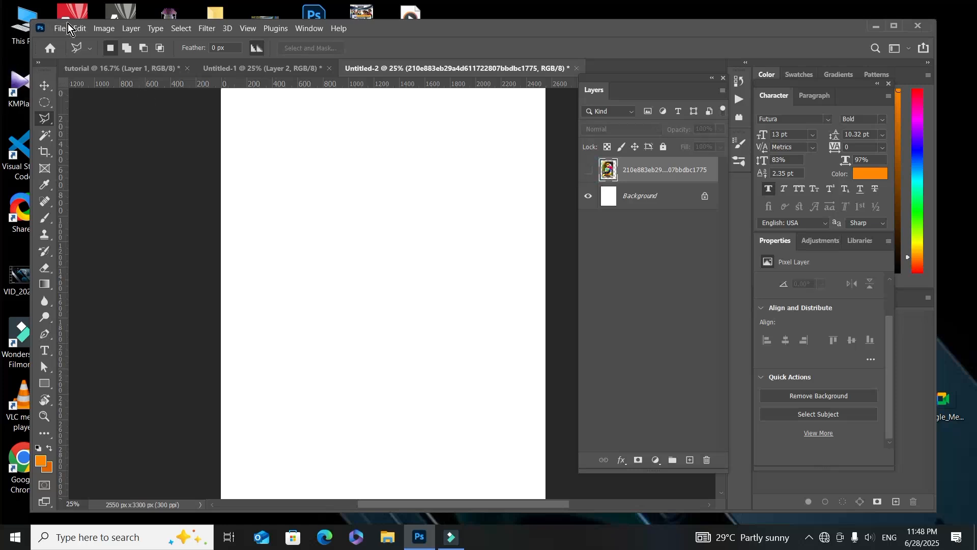
click(63, 28)
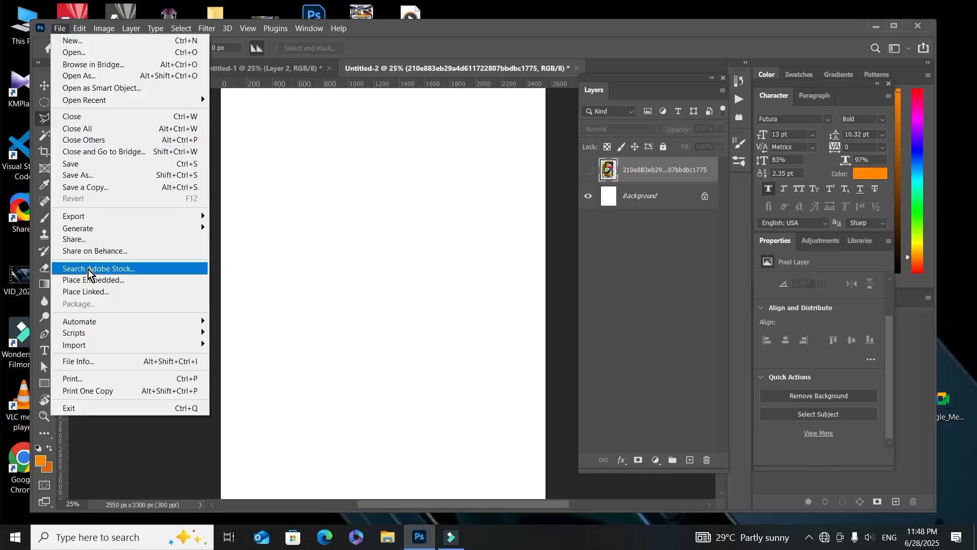
click(109, 283)
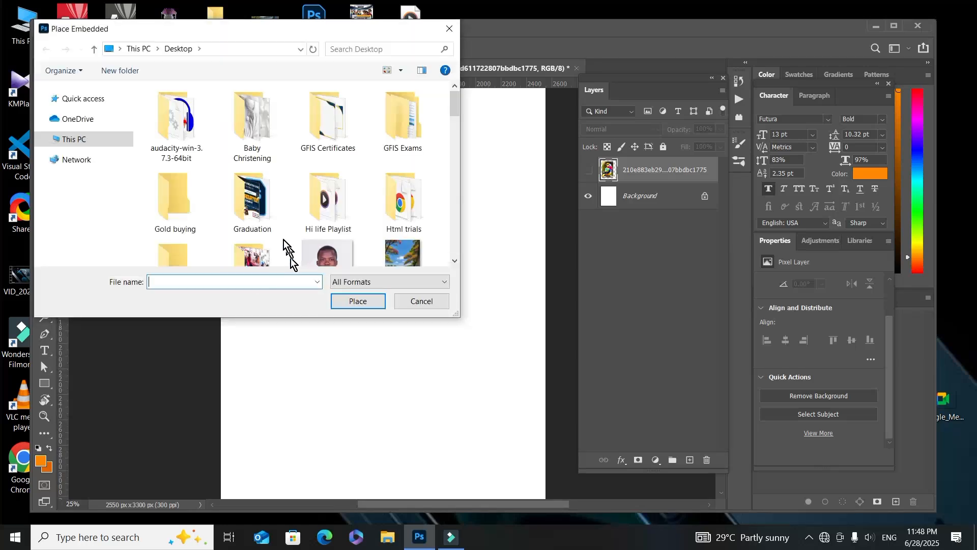
Step: Look through the Desktop's Screening and Graduation folders for a suitable portrait photo
scroll(303, 227, down, 2)
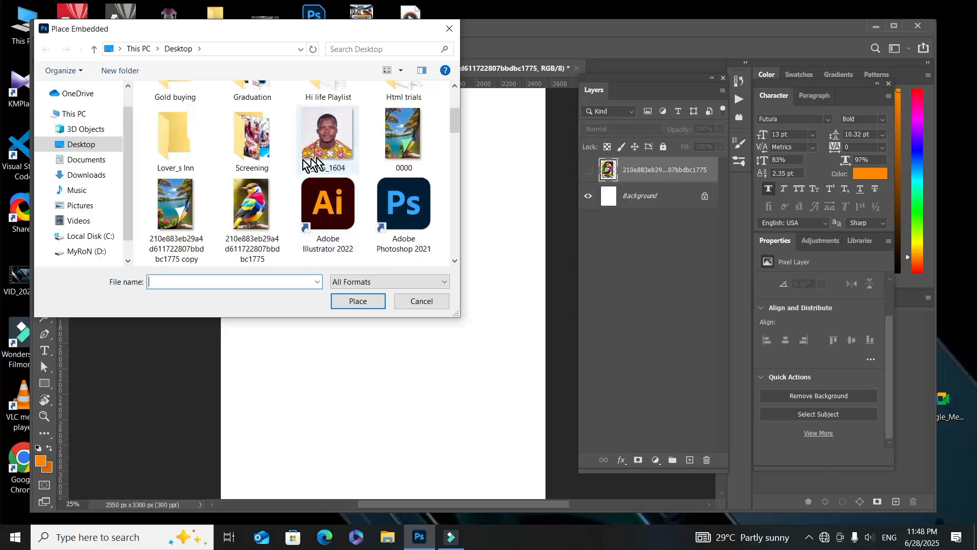
double_click(262, 153)
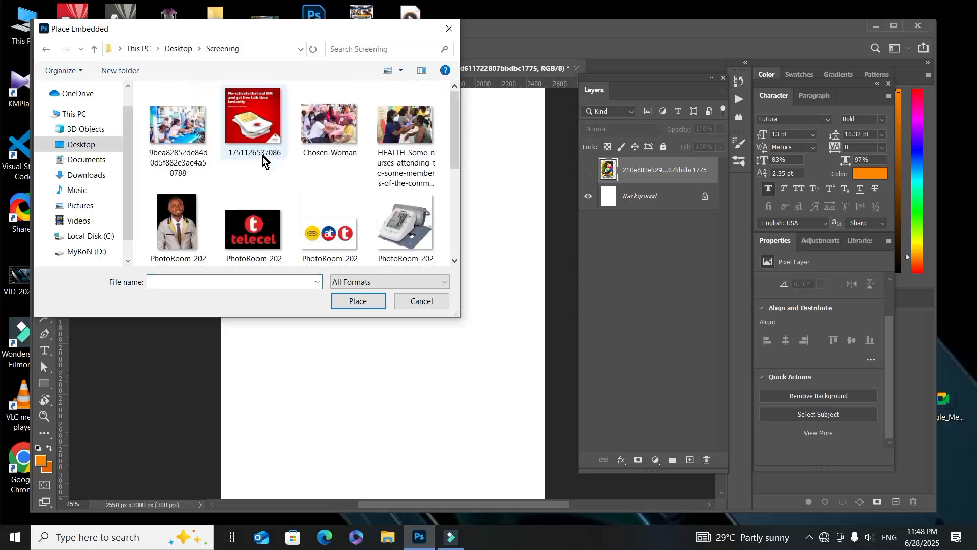
scroll(246, 186, down, 3)
scroll(245, 186, up, 3)
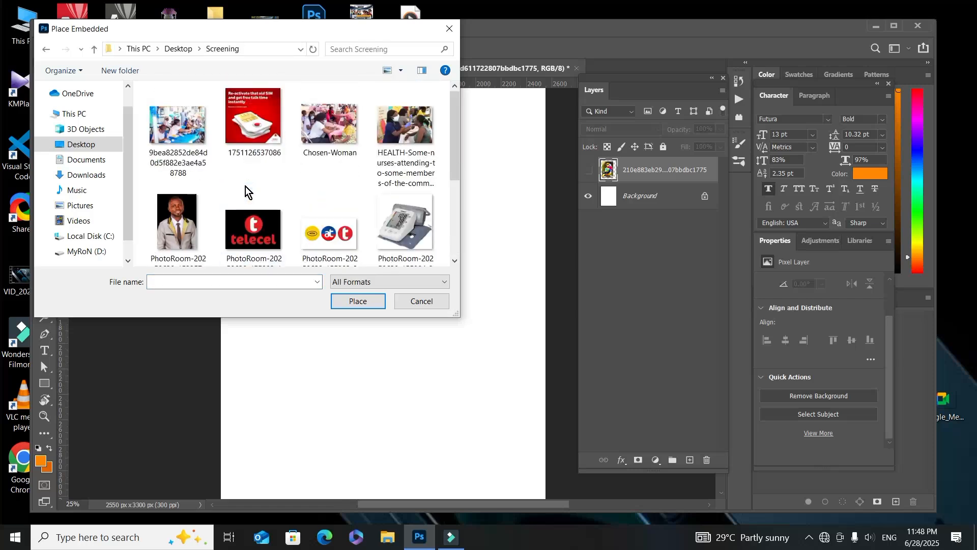
scroll(246, 186, down, 3)
scroll(245, 186, up, 3)
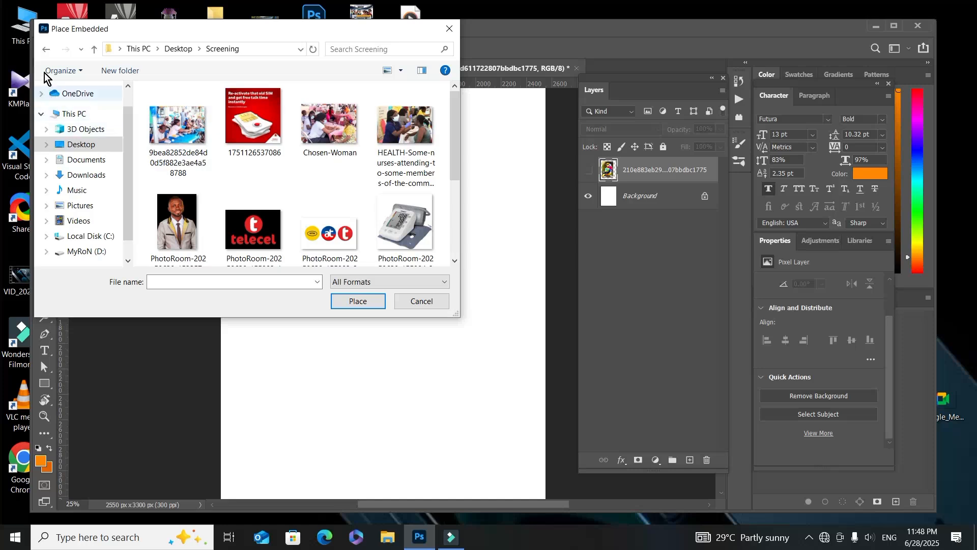
click(46, 51)
scroll(217, 185, up, 2)
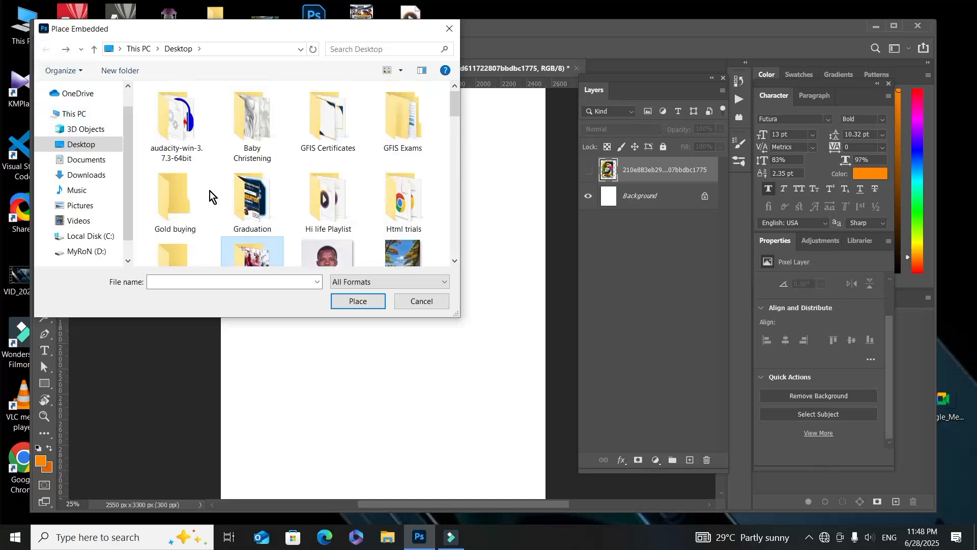
double_click(230, 206)
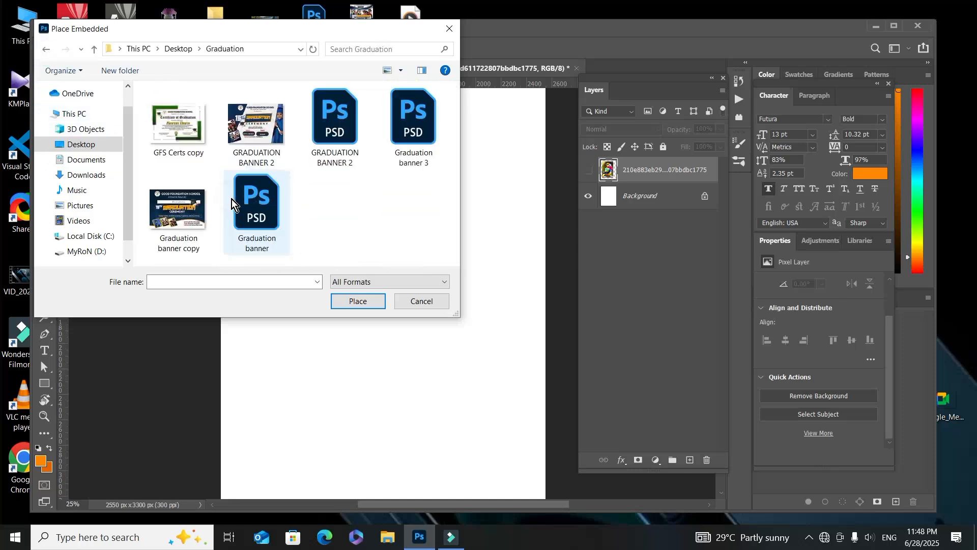
click(45, 49)
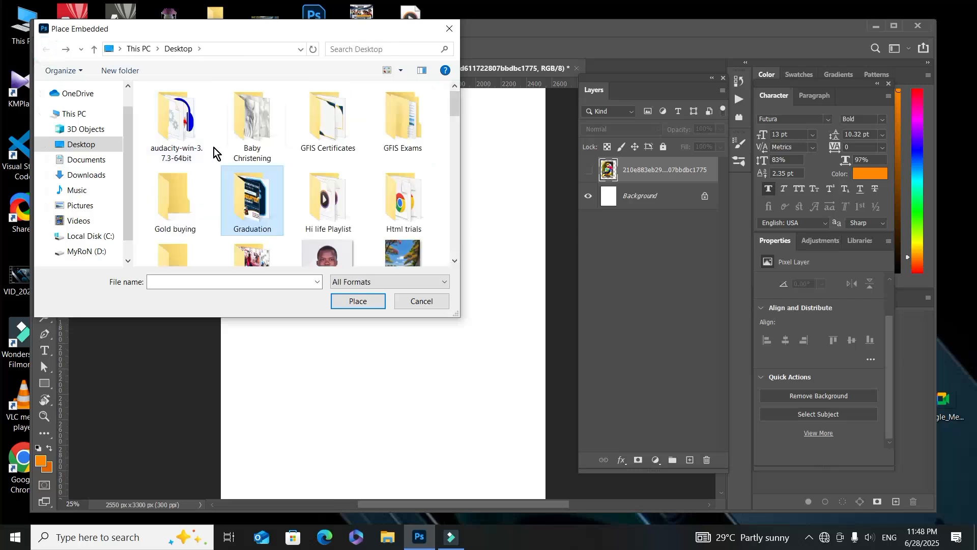
Step: Place the image IMG-20250620-WA0014(1) from the Desktop's Baby Christening folder
double_click(263, 137)
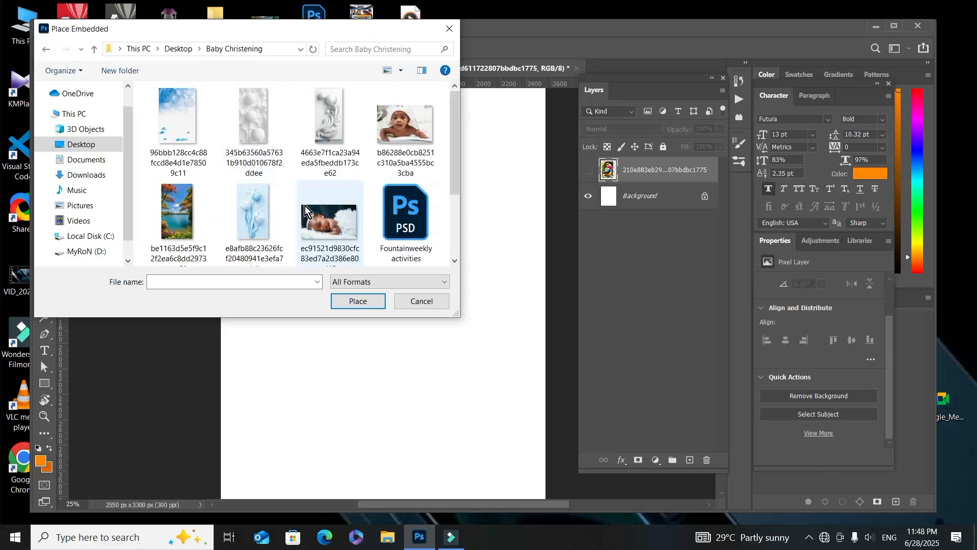
scroll(305, 205, down, 2)
click(255, 209)
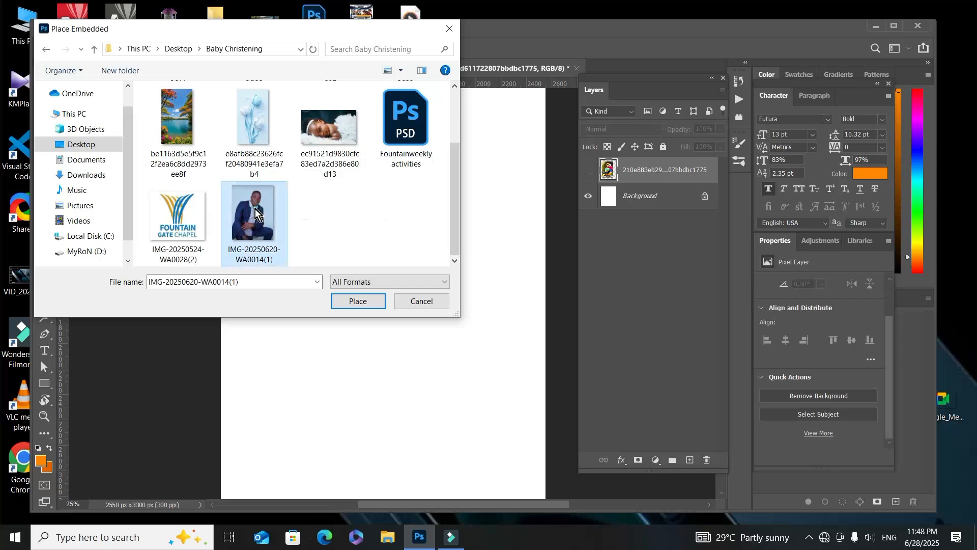
click(363, 302)
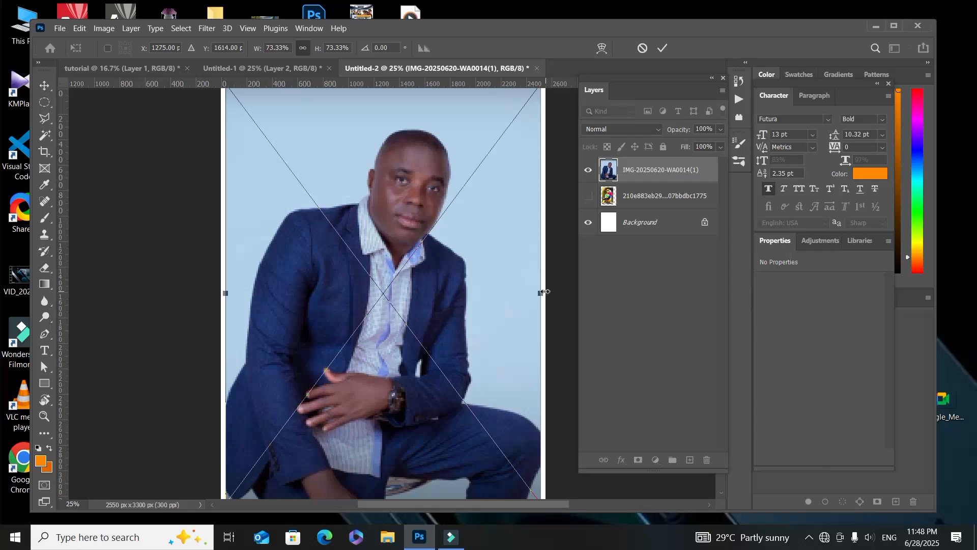
Step: Scale the placed portrait to about 61% and position it at about X 1199 px, Y 1650 px
drag(544, 292, 489, 293)
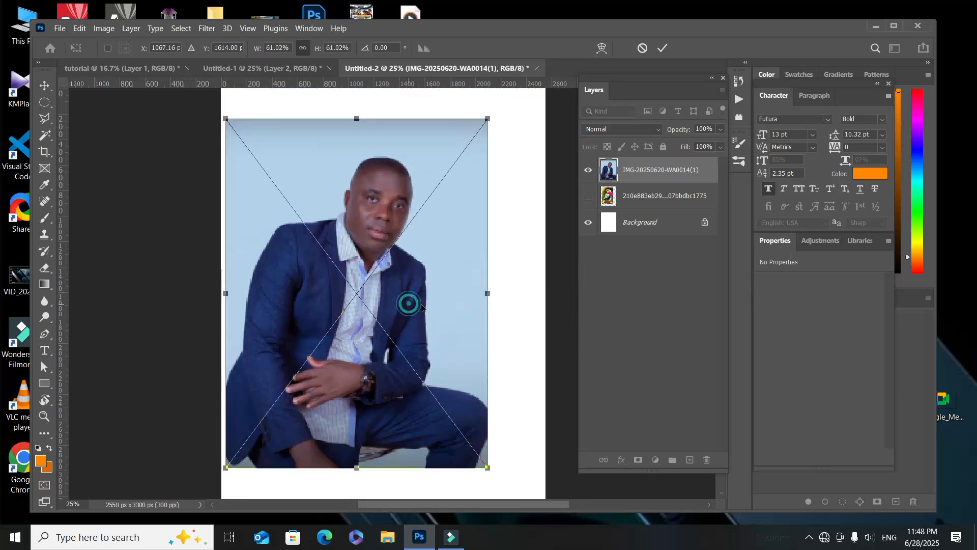
drag(421, 305, 437, 310)
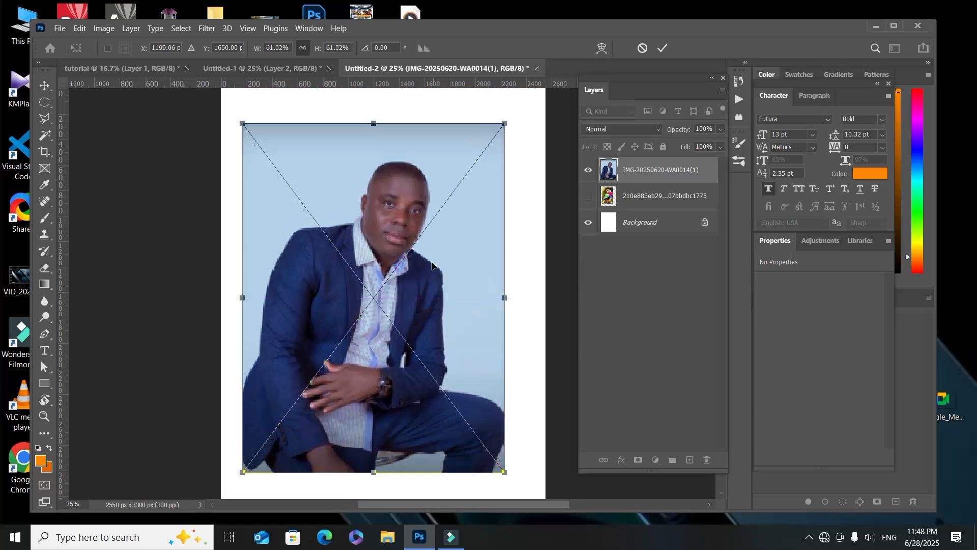
click(668, 52)
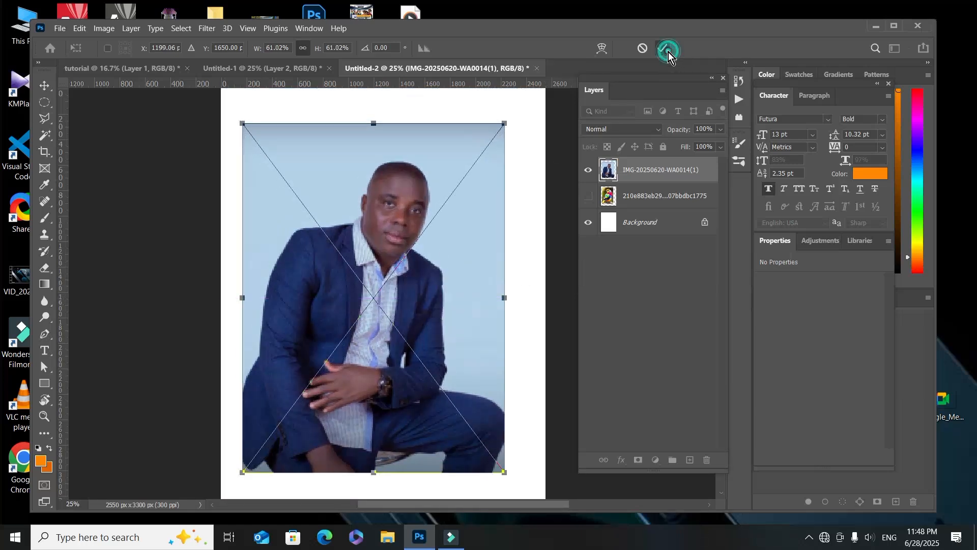
Step: Rasterize the placed portrait layer and bring its Quick Actions into view
right_click(648, 170)
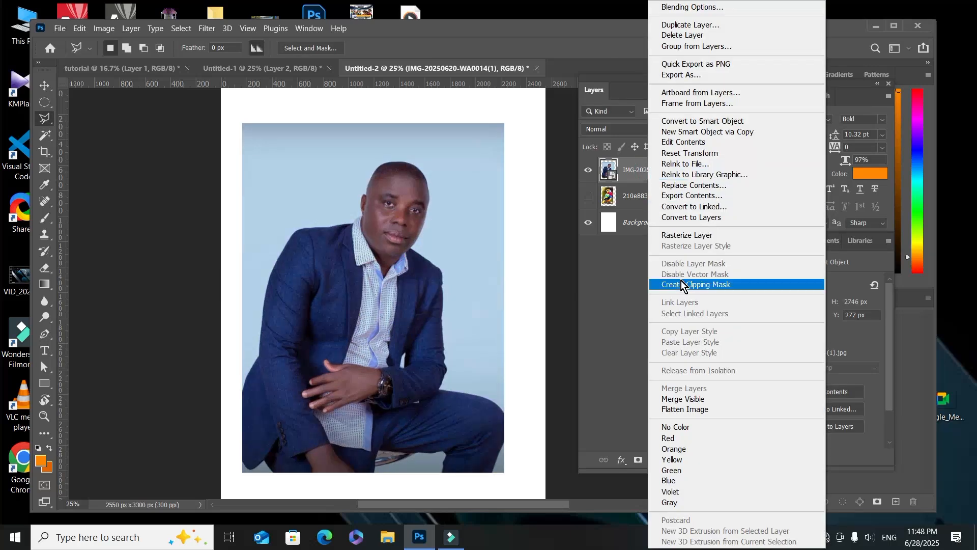
click(696, 236)
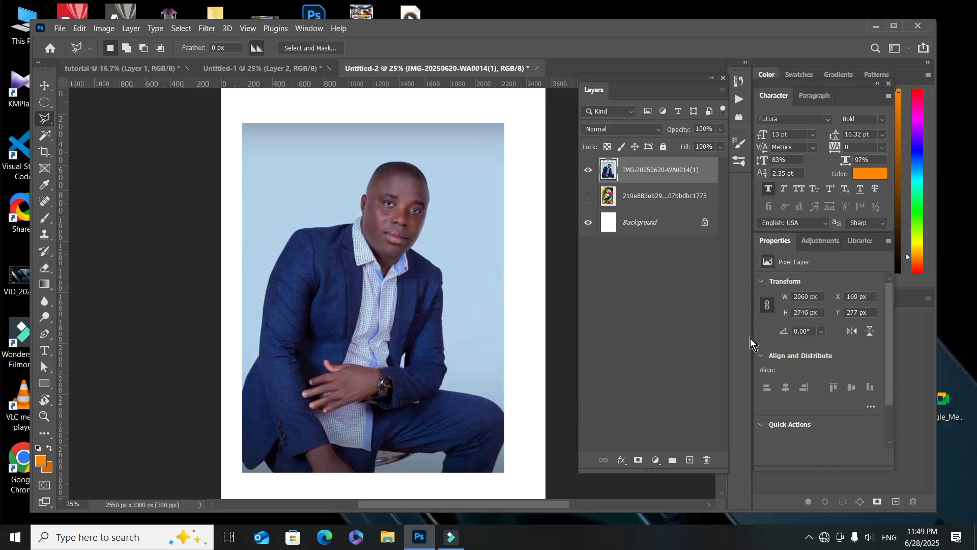
scroll(775, 325, down, 3)
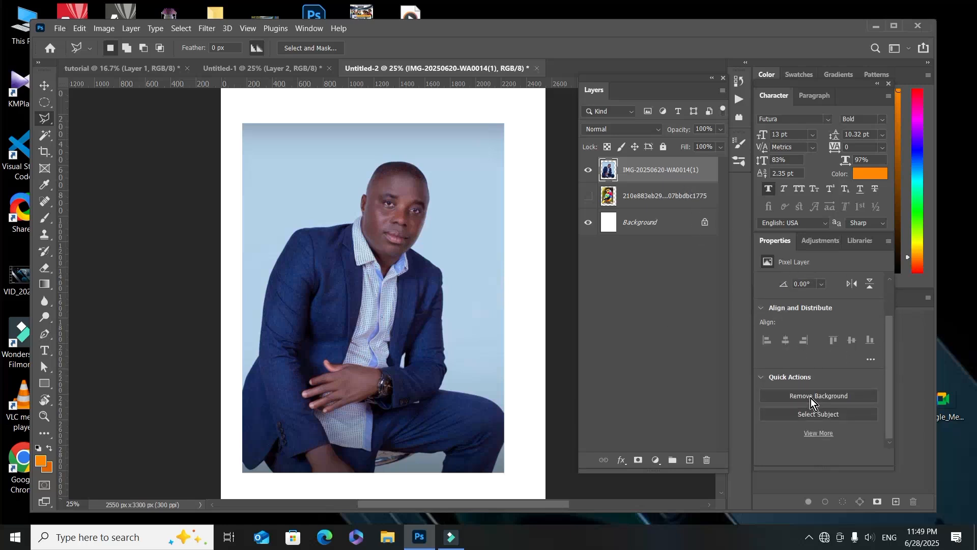
Step: Remove the portrait's background with Quick Actions, move the cutout down and right, and inspect its edges up close
click(813, 397)
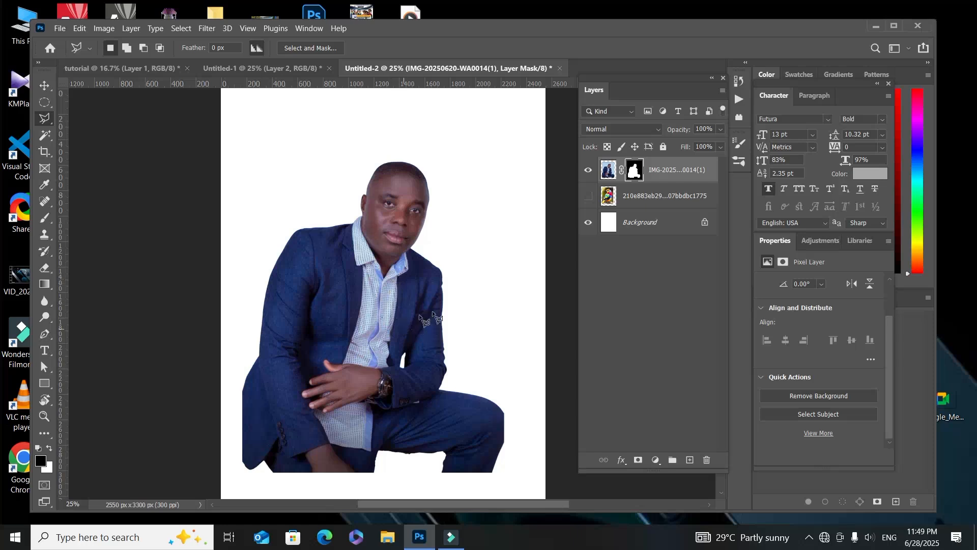
click(44, 90)
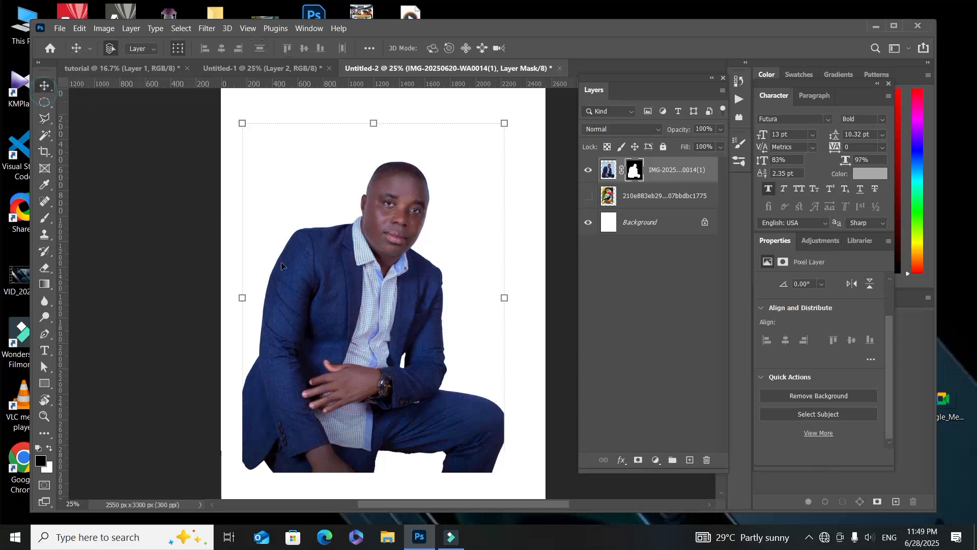
drag(321, 311, 346, 353)
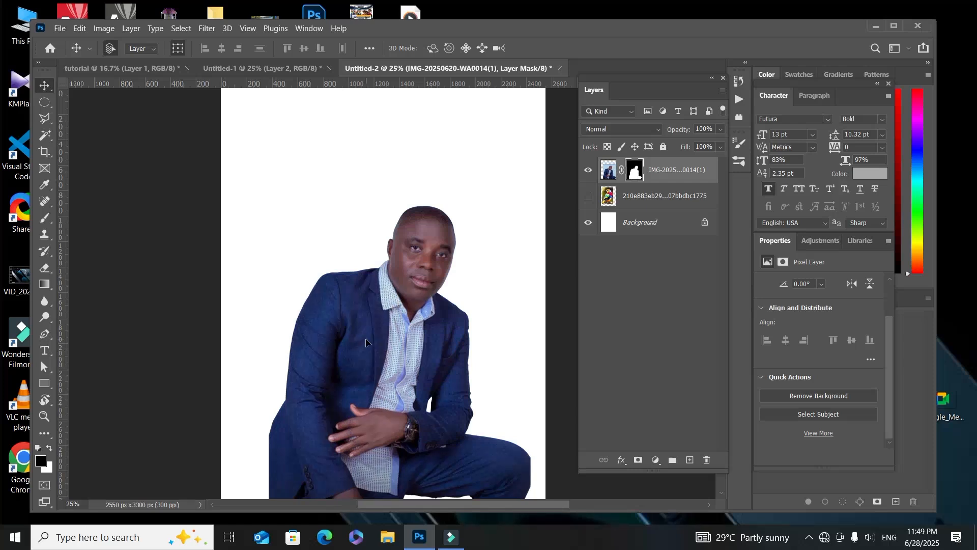
scroll(368, 342, up, 2)
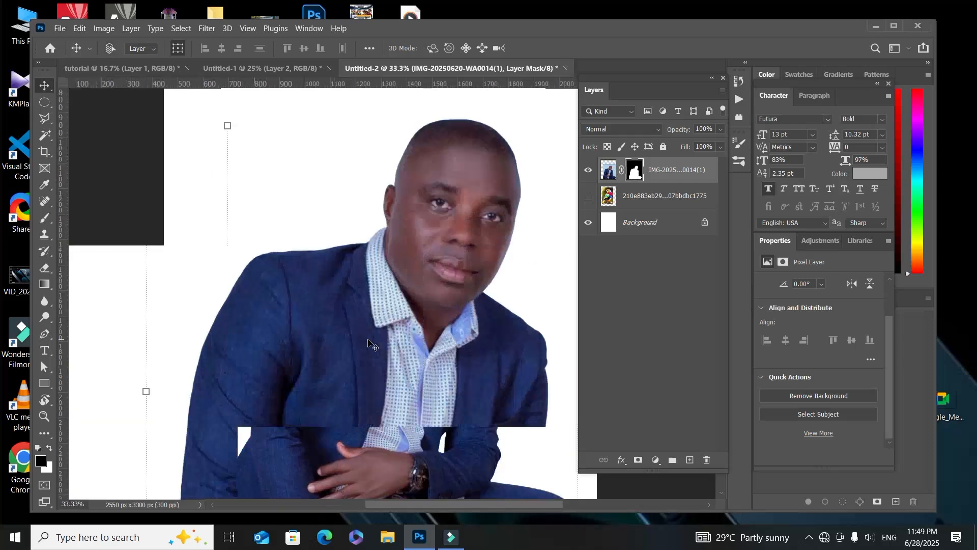
scroll(368, 342, up, 2)
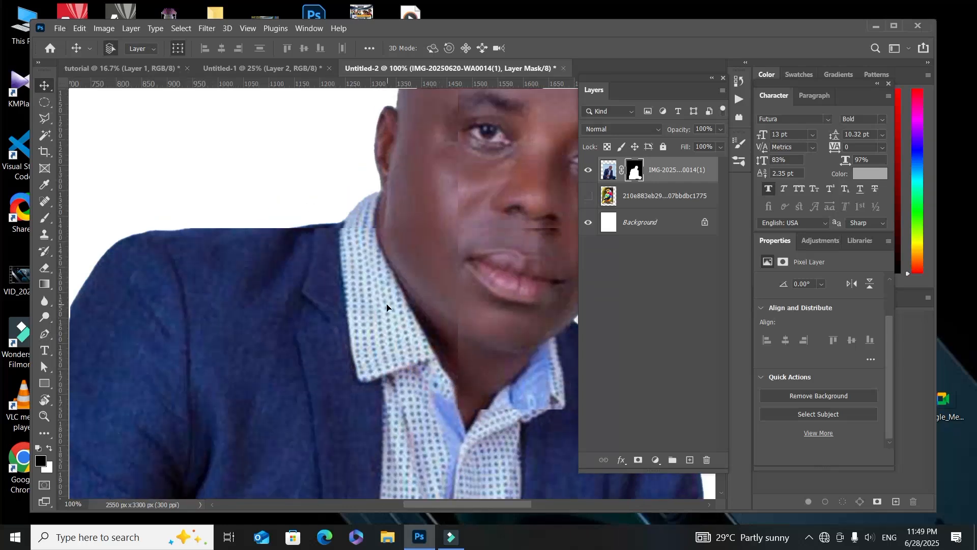
scroll(431, 214, down, 3)
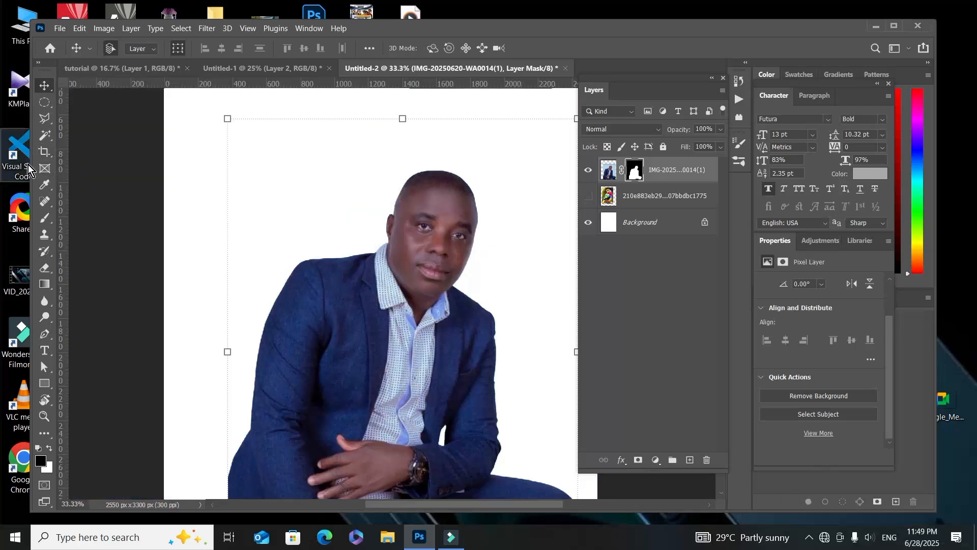
Step: Choose the Magic Wand Tool from the group with the Object Selection and Quick Selection tools
click(46, 136)
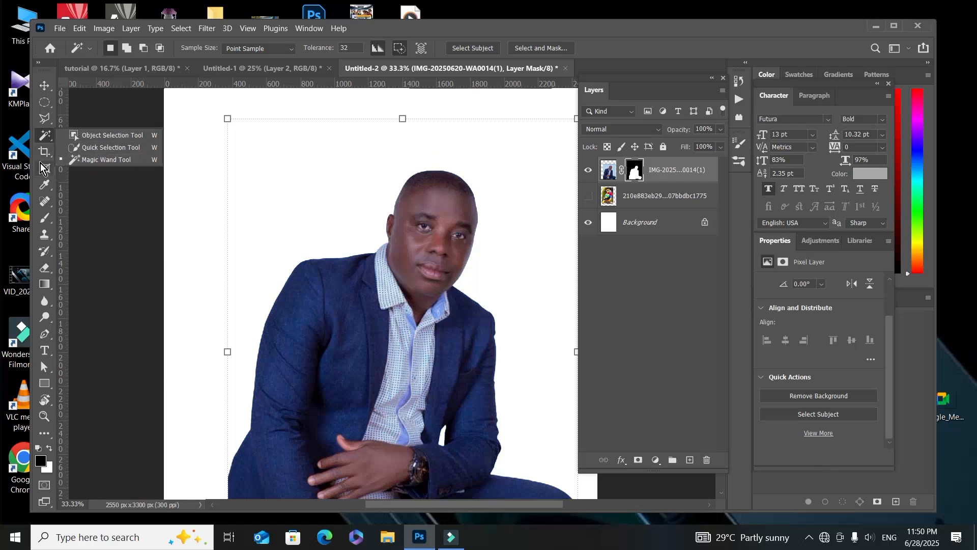
click(48, 136)
right_click(47, 136)
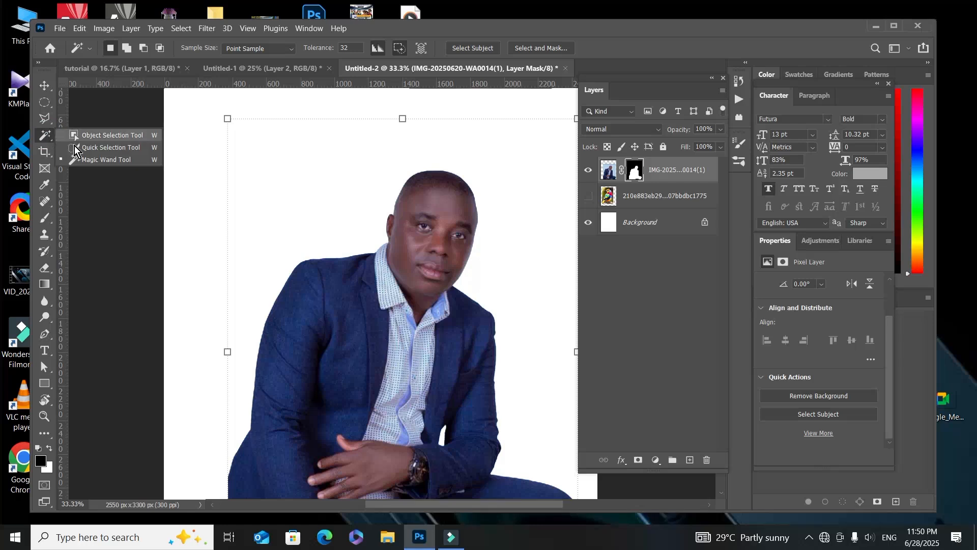
click(97, 162)
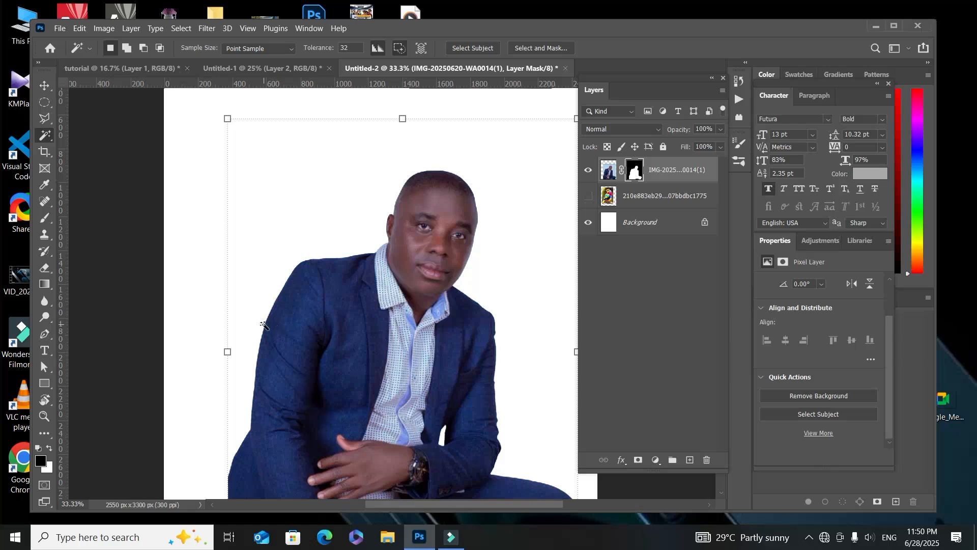
Step: Try nudging the portrait cutout up and left, and undo both cutout moves and the background removal
click(44, 85)
click(389, 332)
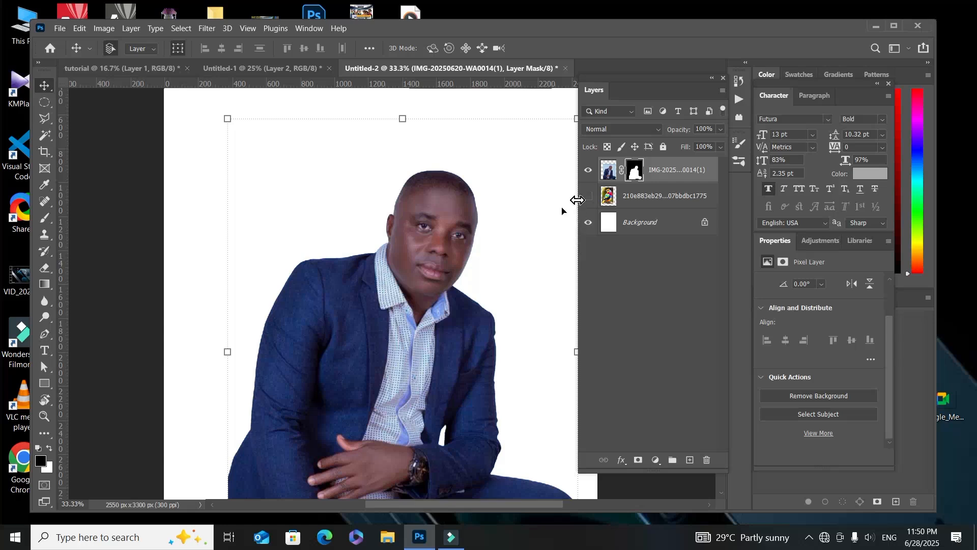
drag(420, 280, 414, 267)
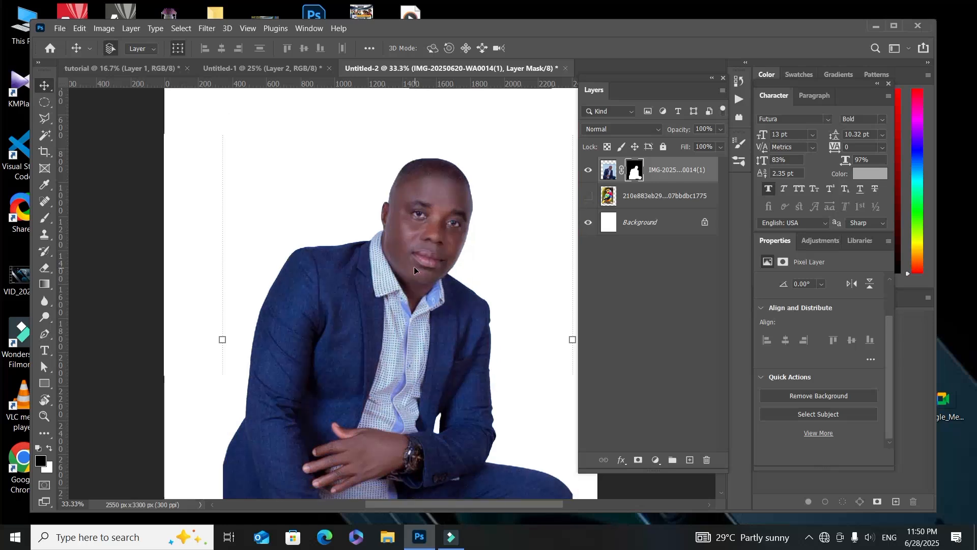
key(ctrl+z)
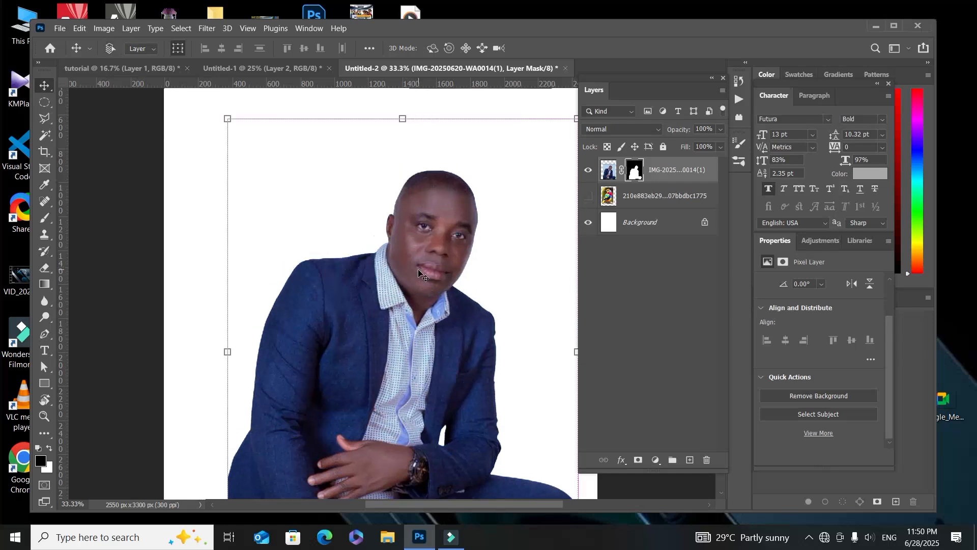
key(ctrl+z)
key(ctrl+z)
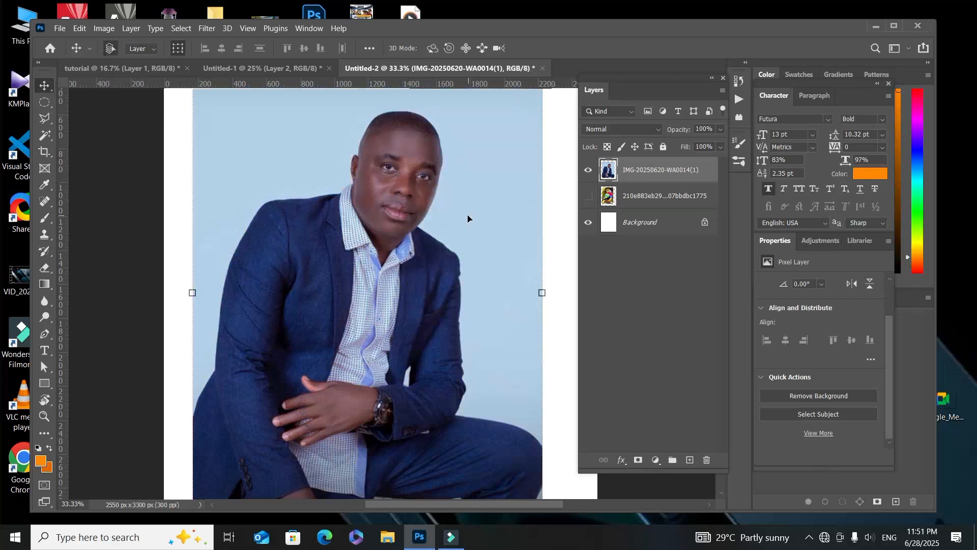
scroll(488, 224, up, 2)
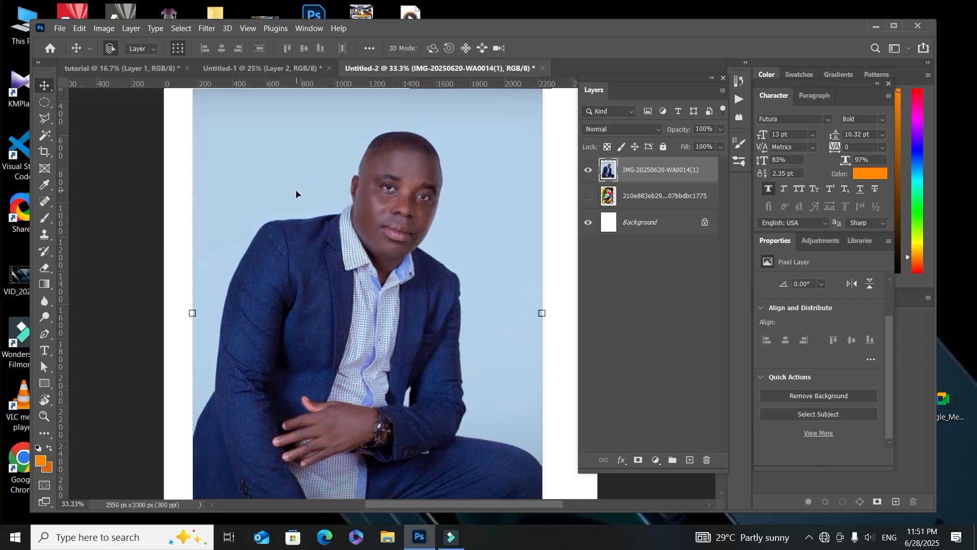
scroll(320, 207, up, 3)
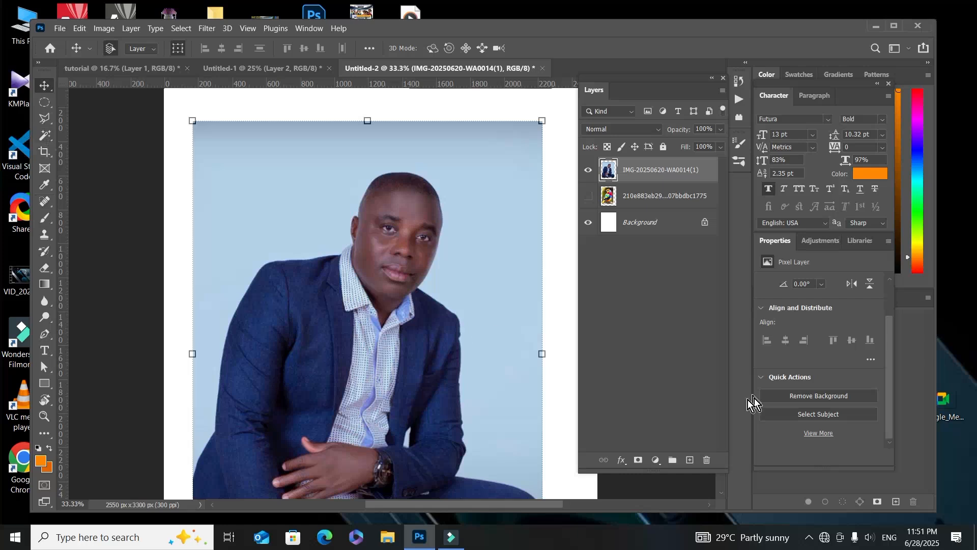
right_click(653, 175)
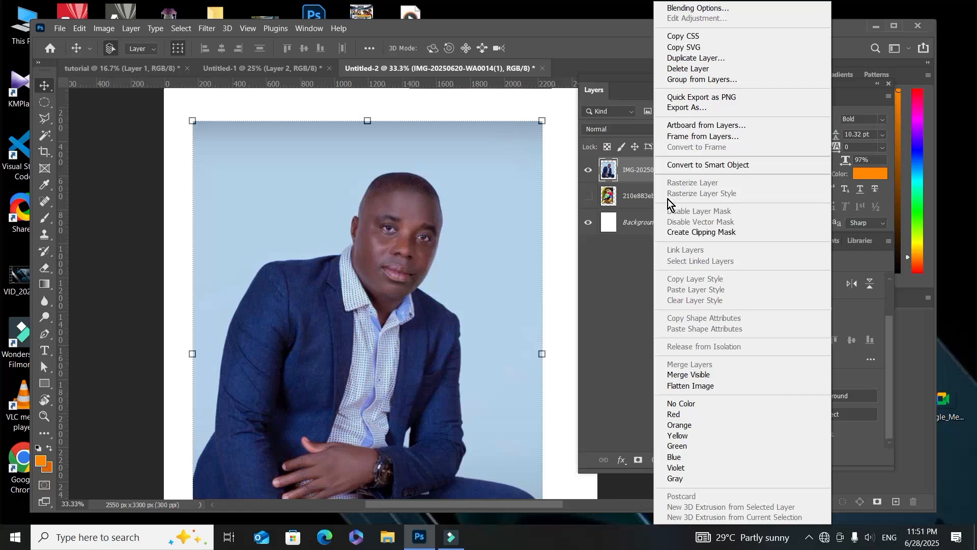
click(292, 220)
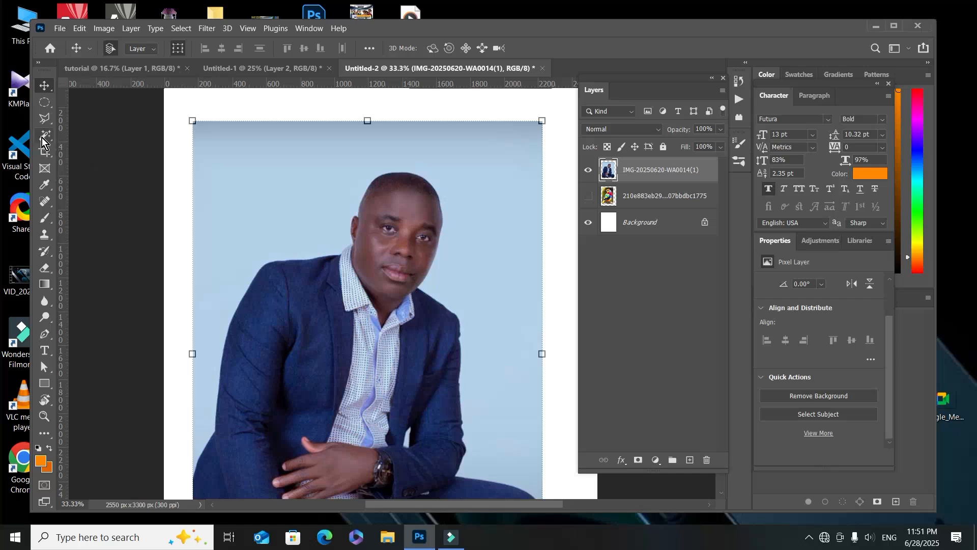
Step: Select the light-blue backdrop around the man with the Magic Wand Tool and delete it from the portrait layer
drag(44, 140, 110, 166)
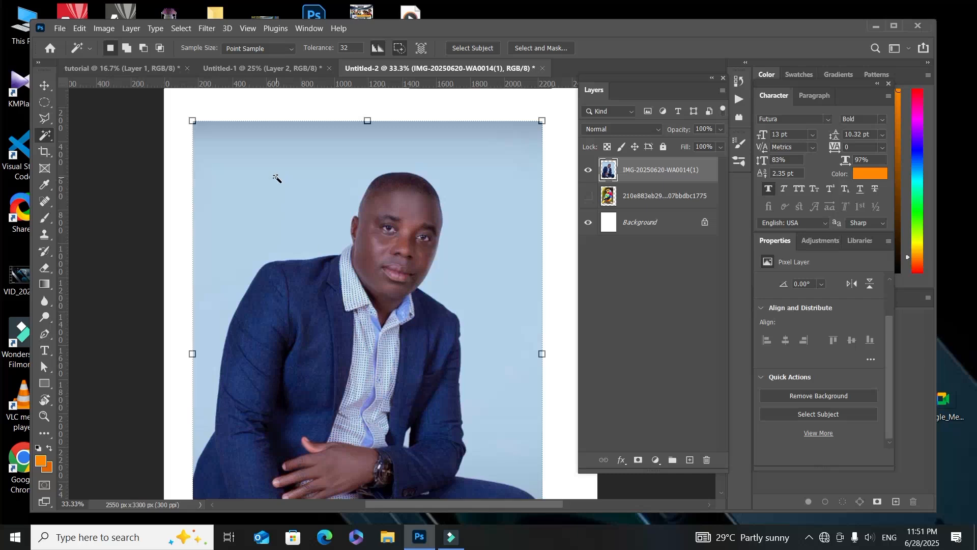
click(276, 178)
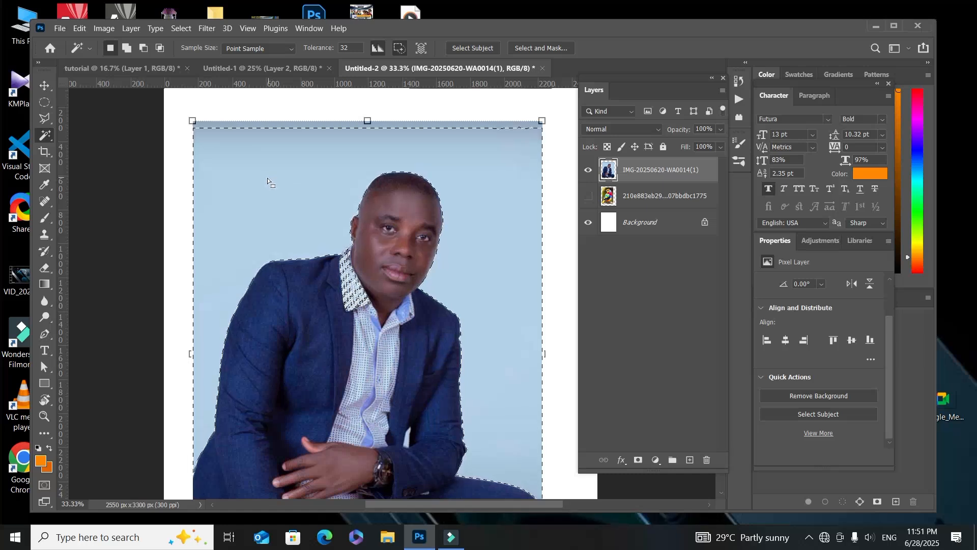
key(Delete)
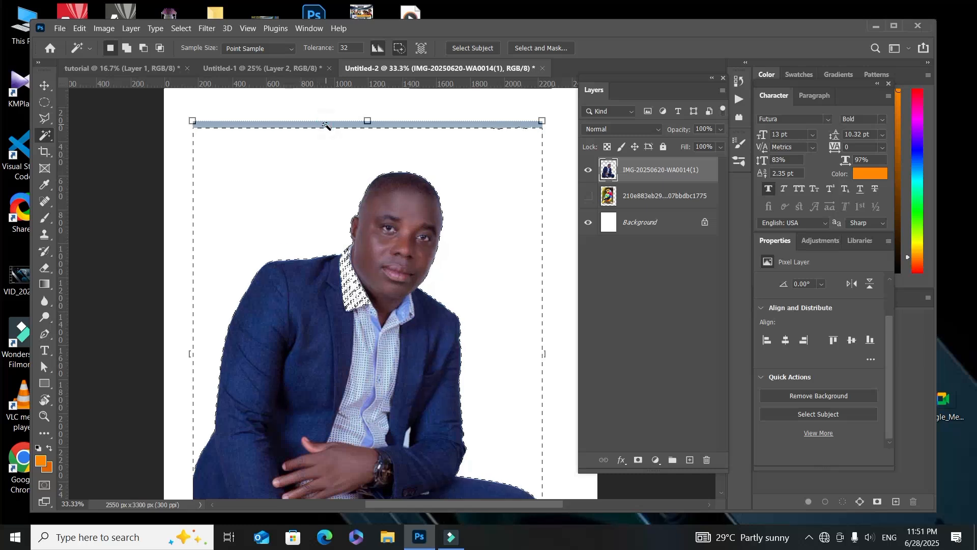
Step: Select the leftover blue strip along the portrait's upper edge with the Magic Wand, delete it, and clear the selection
click(326, 127)
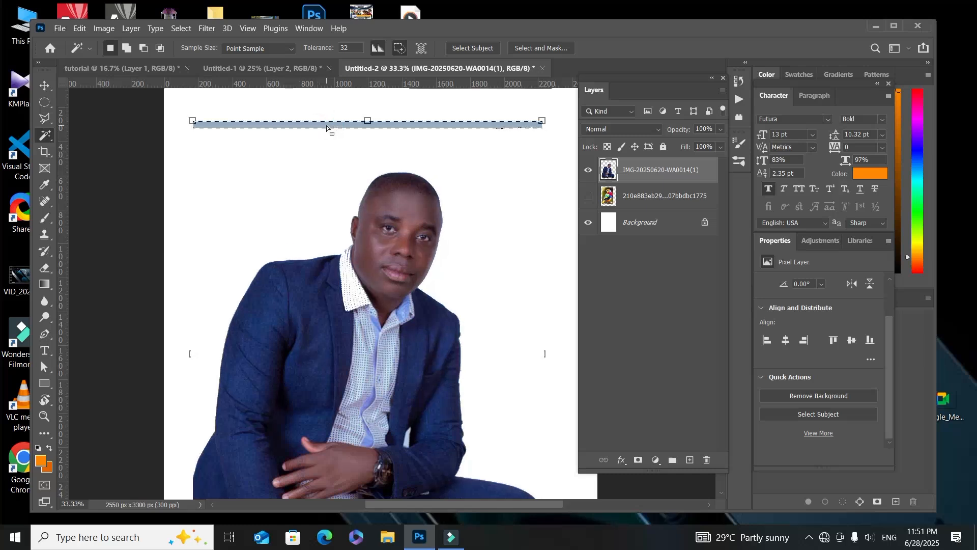
key(Delete)
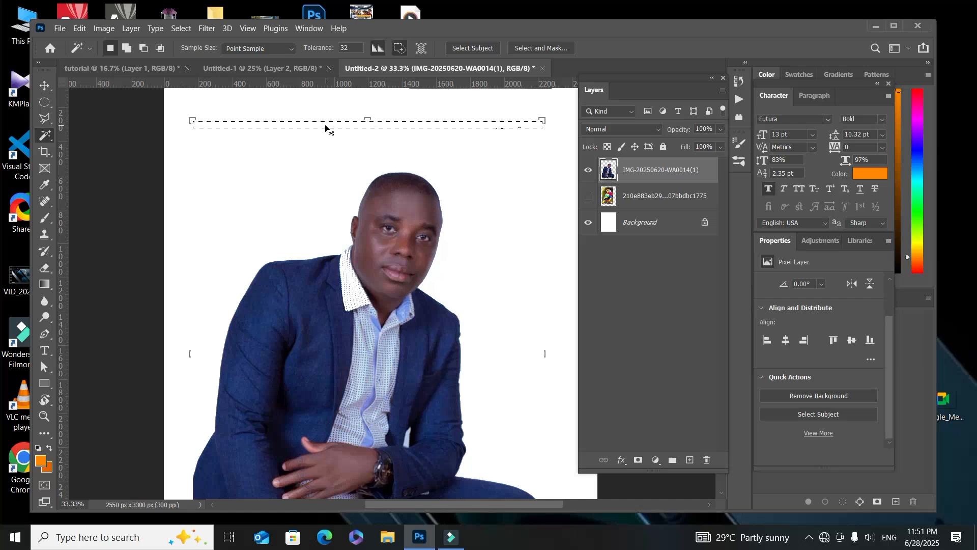
key(ctrl+d)
scroll(340, 196, down, 3)
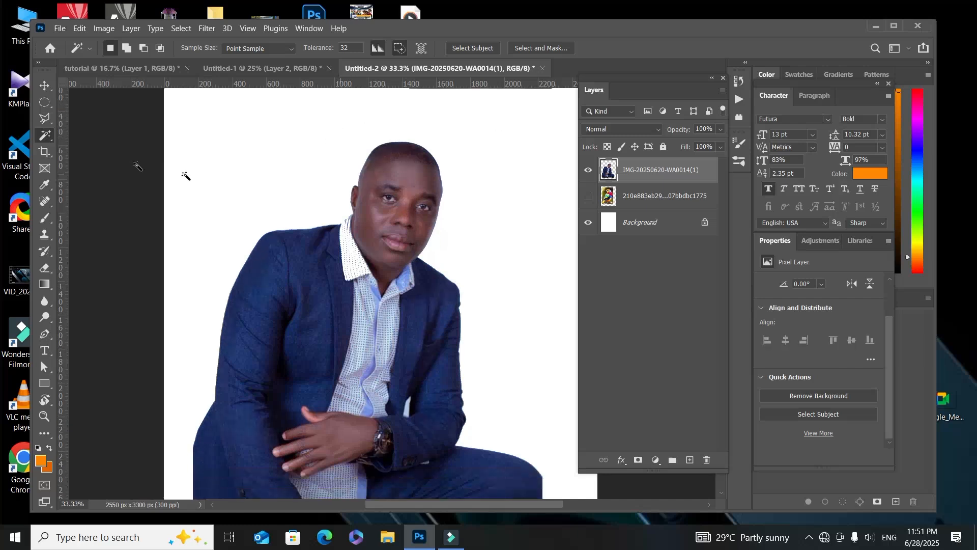
Step: Shift the portrait cutout slightly to the right with the Move Tool and inspect it from the head down to the legs
click(44, 86)
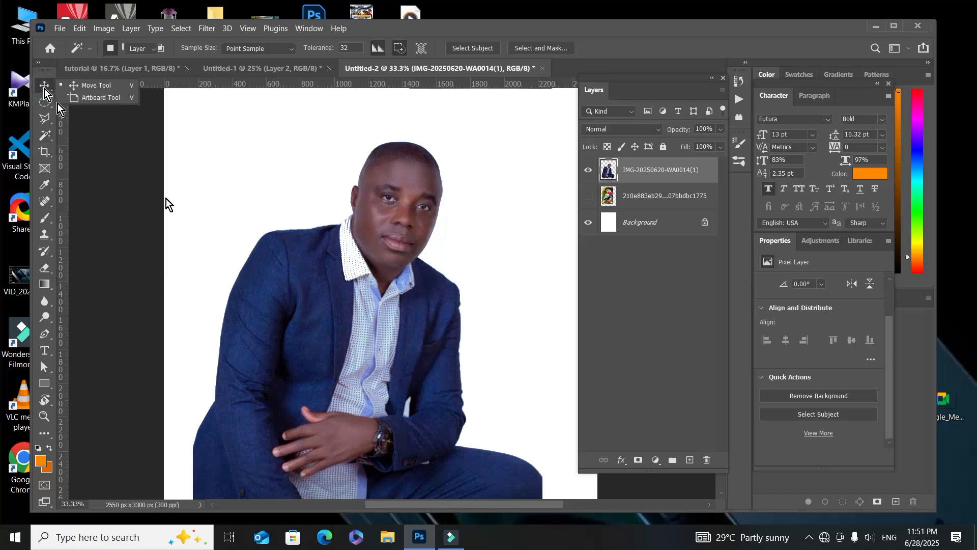
mouse_move(342, 301)
mouse_down()
mouse_move(376, 283)
mouse_move(402, 288)
mouse_move(321, 293)
mouse_move(409, 304)
mouse_move(341, 301)
mouse_move(350, 299)
mouse_up()
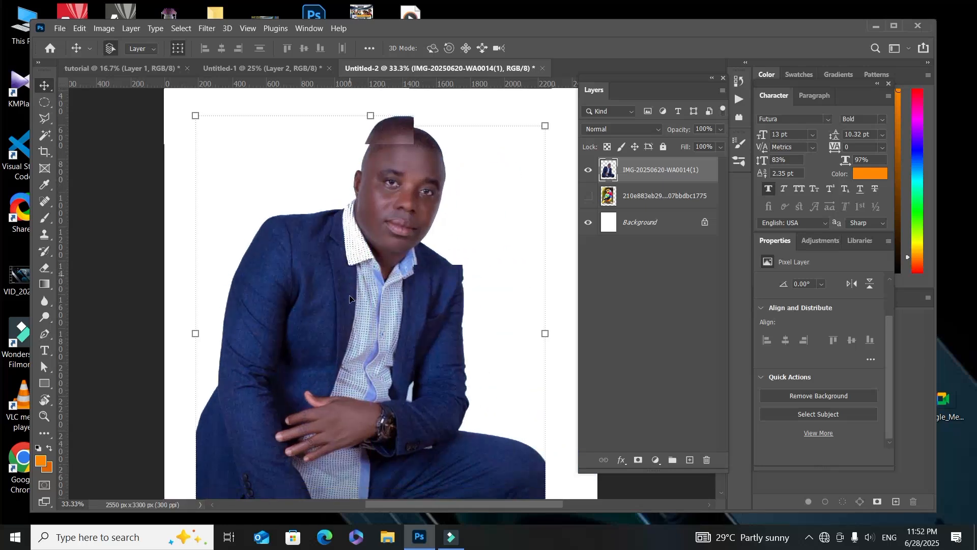
scroll(350, 299, down, 3)
scroll(350, 300, up, 6)
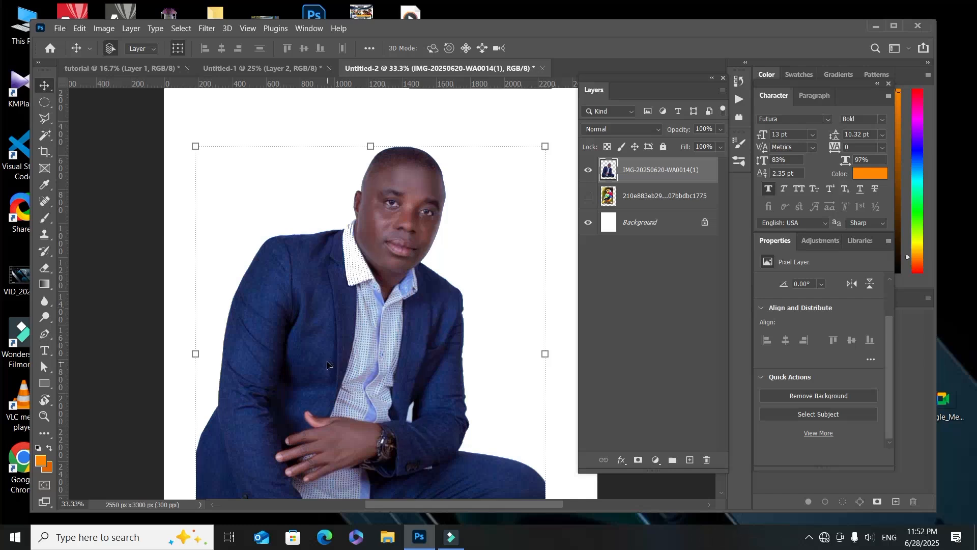
drag(330, 351, 297, 340)
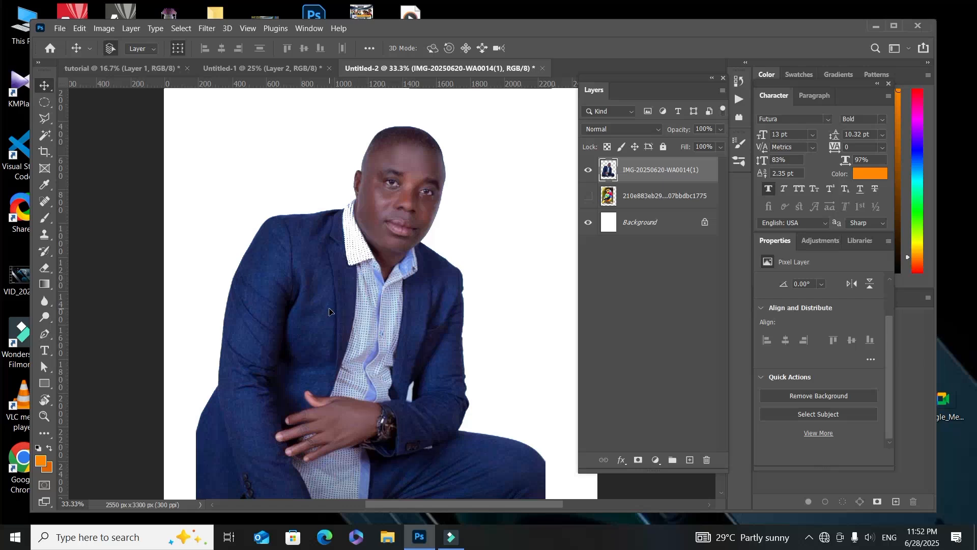
scroll(320, 316, down, 3)
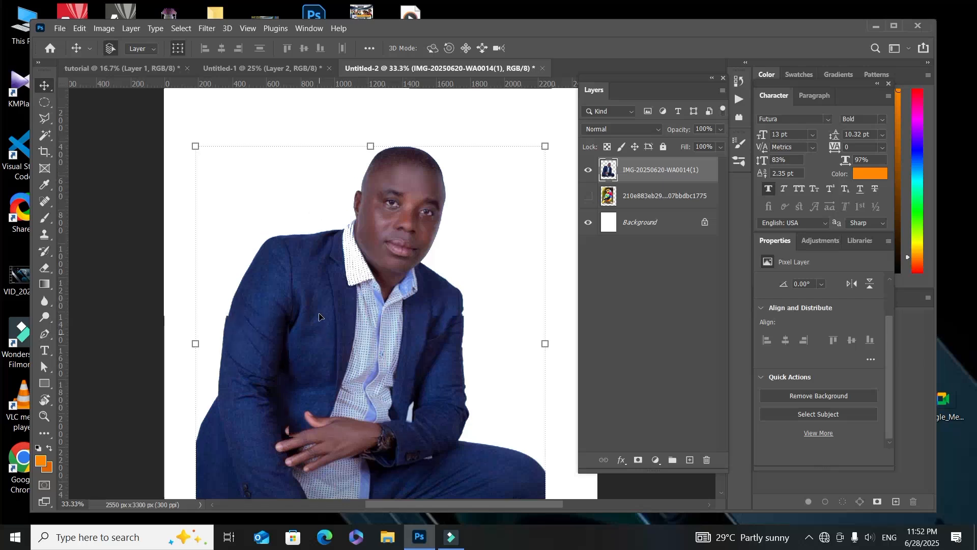
scroll(322, 318, down, 4)
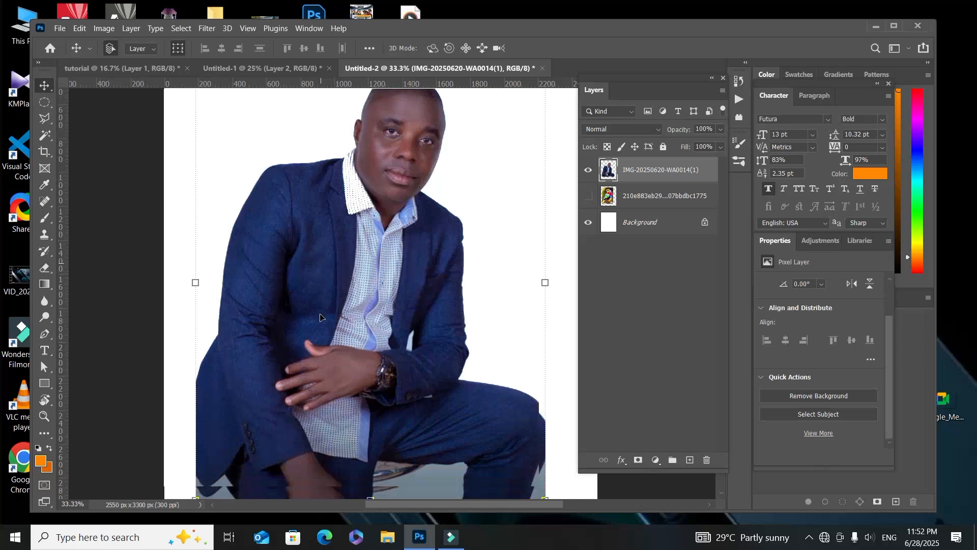
scroll(322, 318, up, 5)
scroll(341, 303, up, 3)
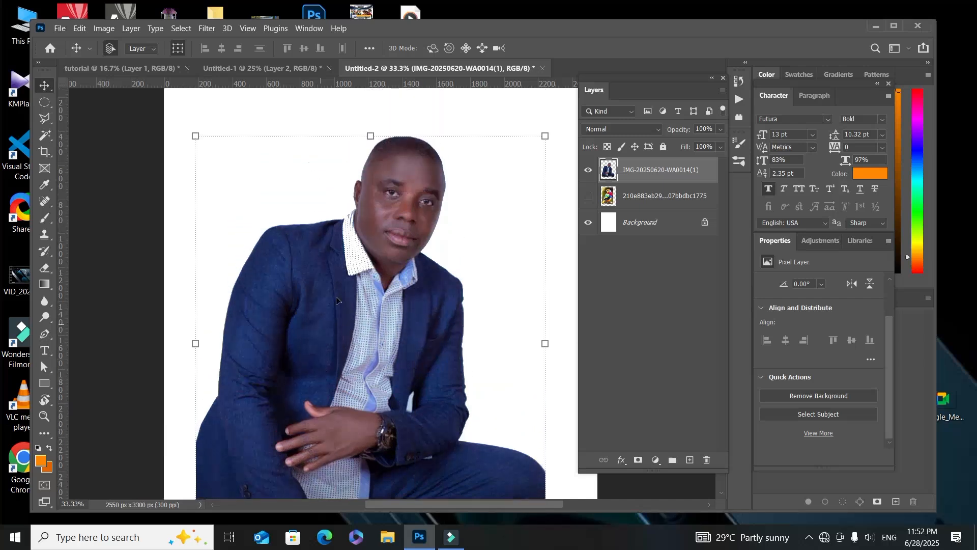
scroll(322, 300, down, 2)
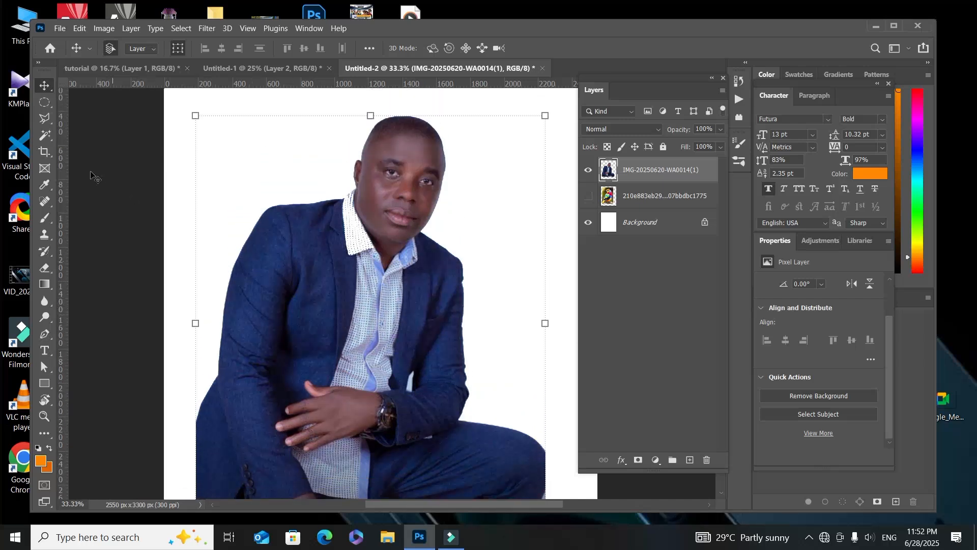